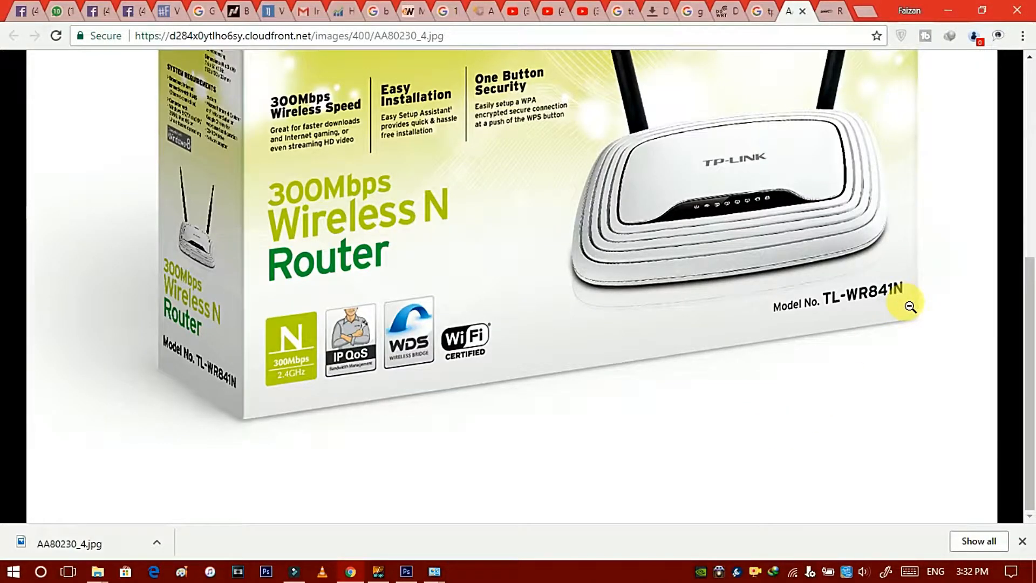
- Examine the TP-Link router box picture up close, including the model number printed on its front
scroll(829, 269, "up", 1)
left_click(829, 269)
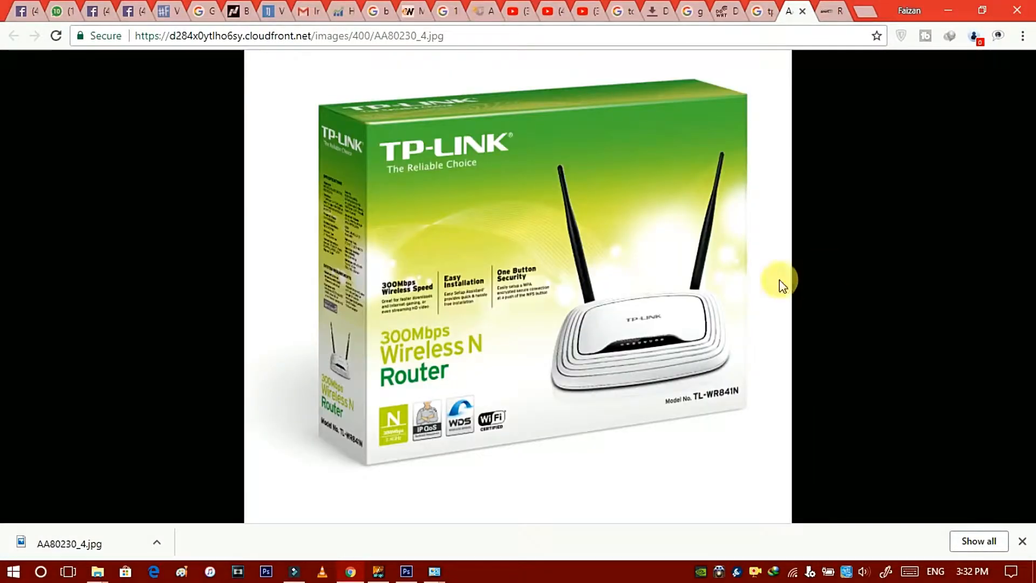
left_click(667, 303)
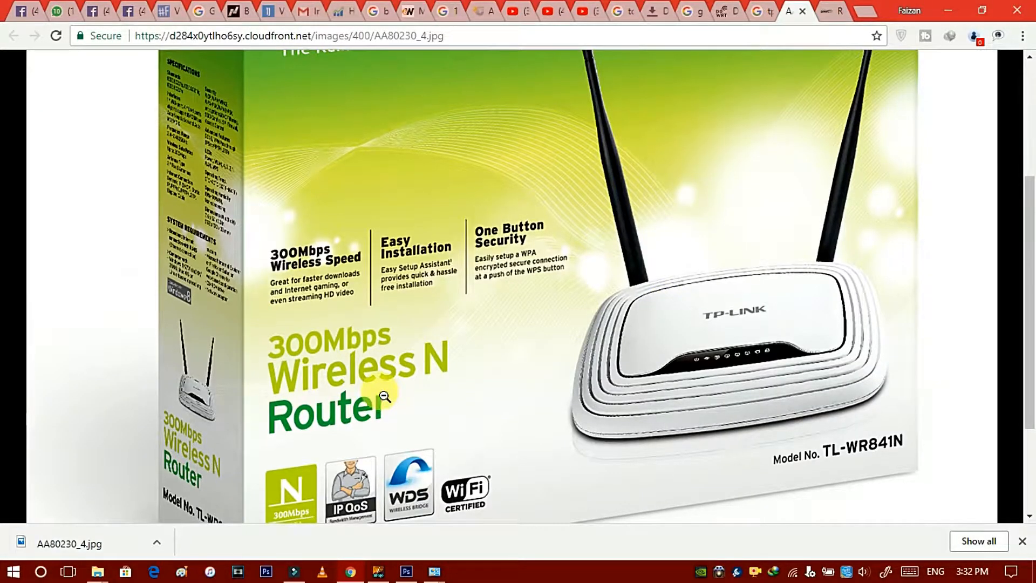
scroll(621, 378, "down", 1)
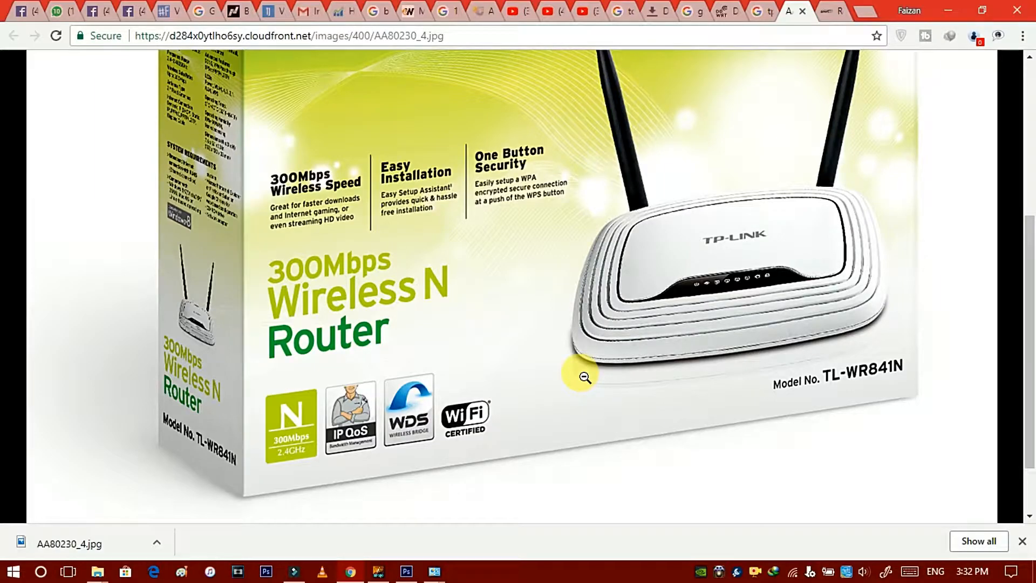
scroll(585, 377, "up", 5)
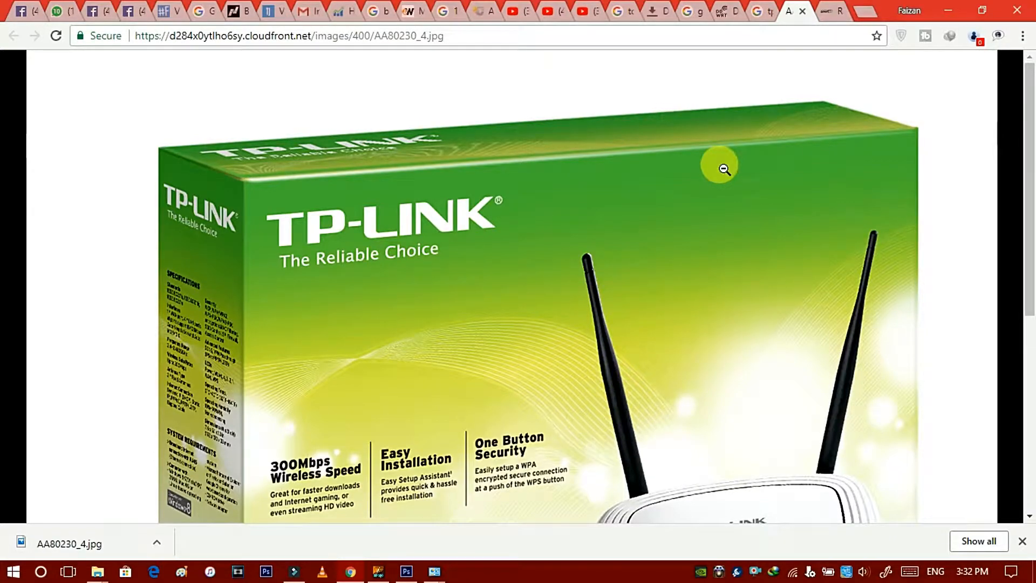
- Check the router's Firmware Upgrade page, and highlight the base site address on the DD-WRT Router Database page
left_click(721, 7)
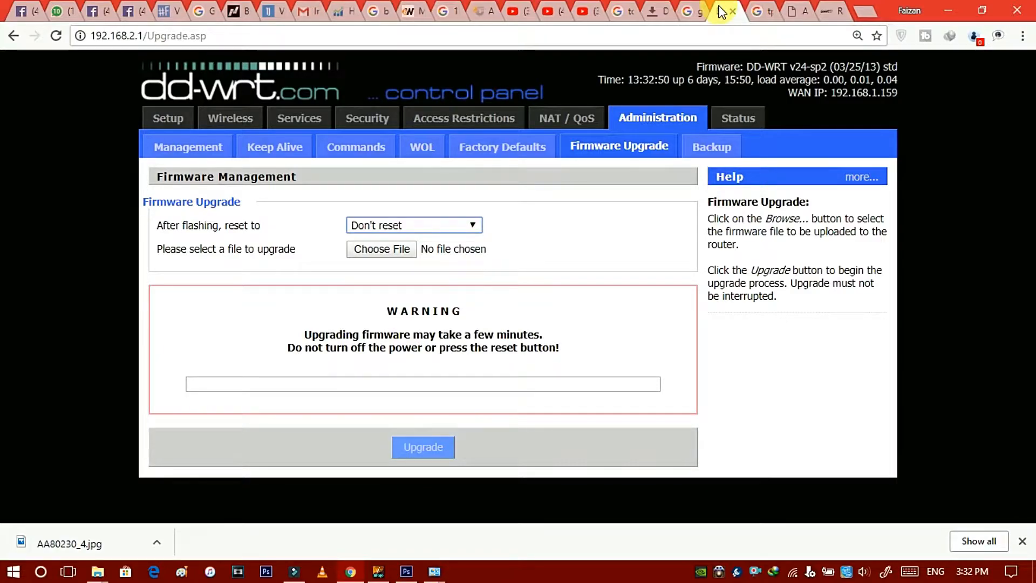
left_click(829, 10)
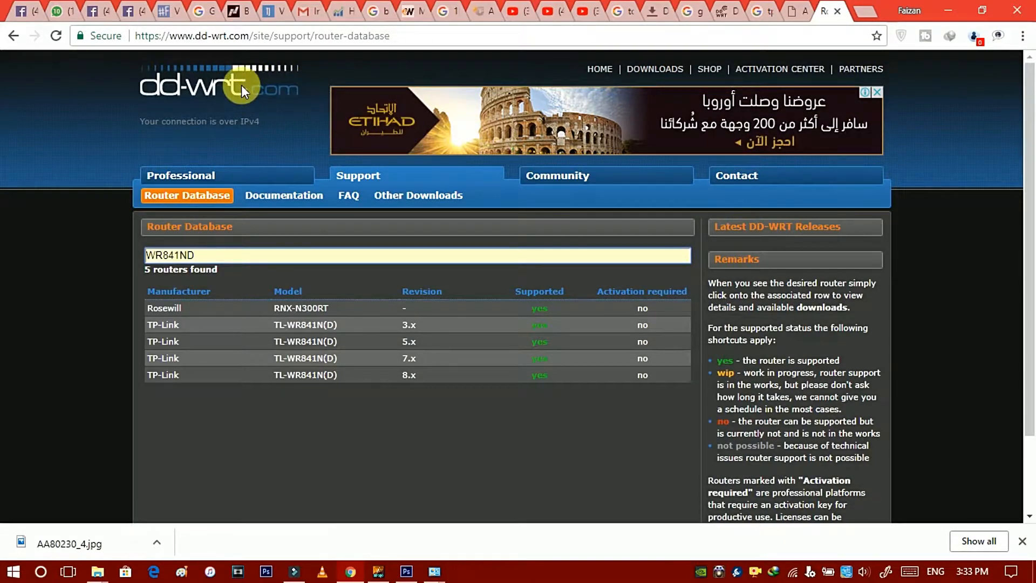
left_click_drag(253, 35, 139, 70)
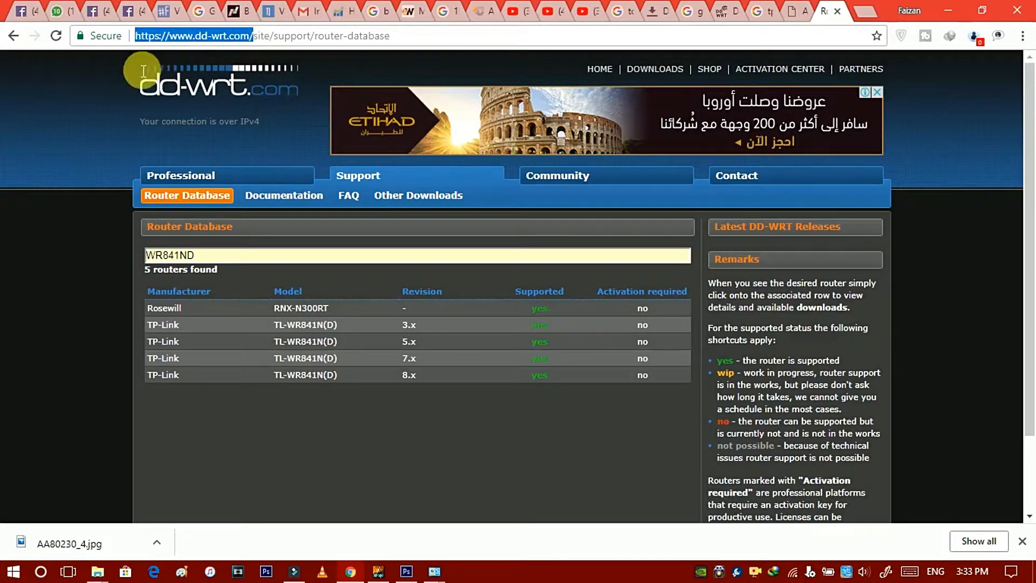
left_click(363, 42)
- Copy the router model from the Router Database search field and close its suggestion list
double_click(167, 256)
key("ctrl+c")
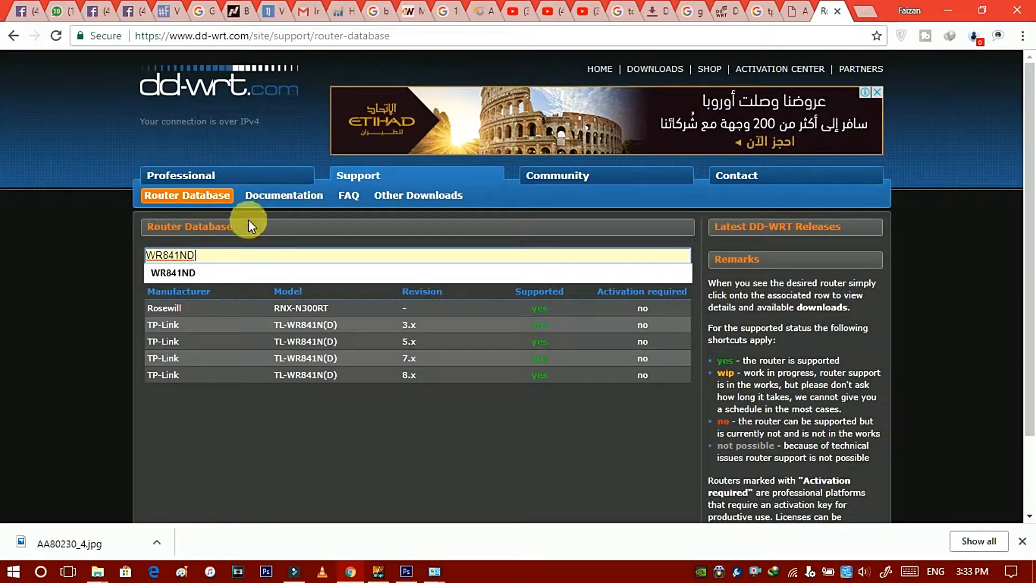
left_click(386, 394)
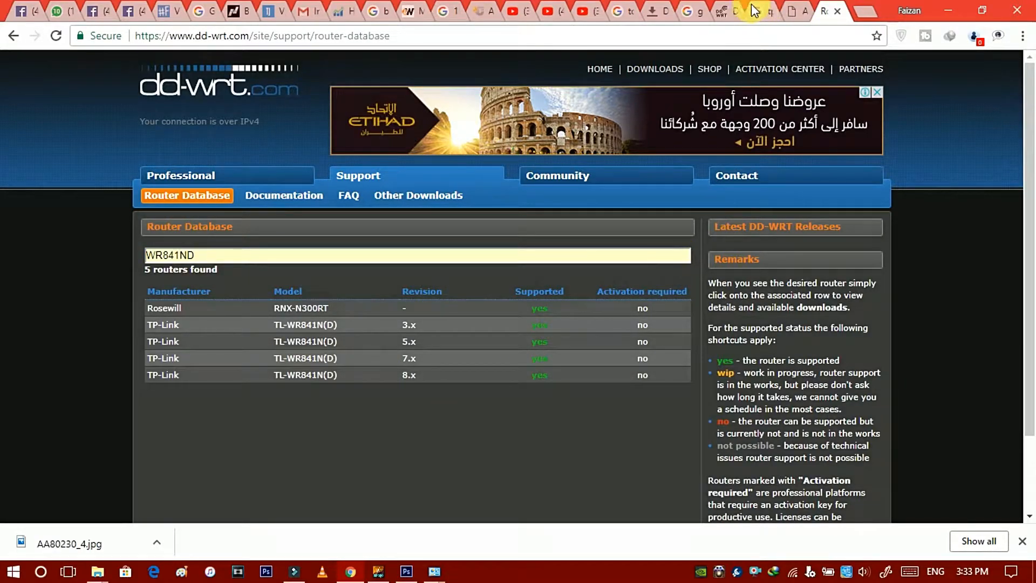
left_click(726, 11)
left_click(828, 9)
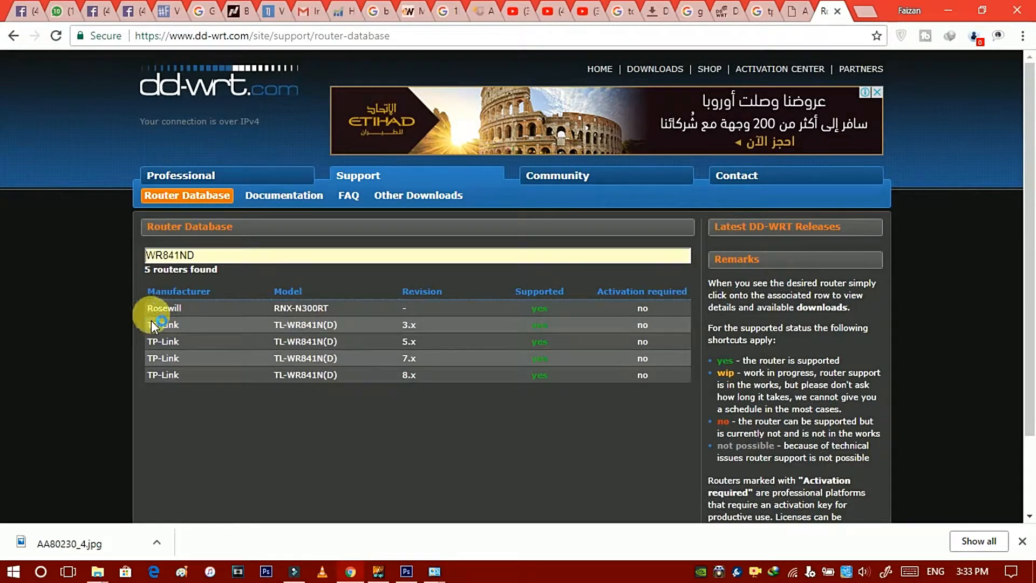
left_click(209, 312)
left_click(289, 394)
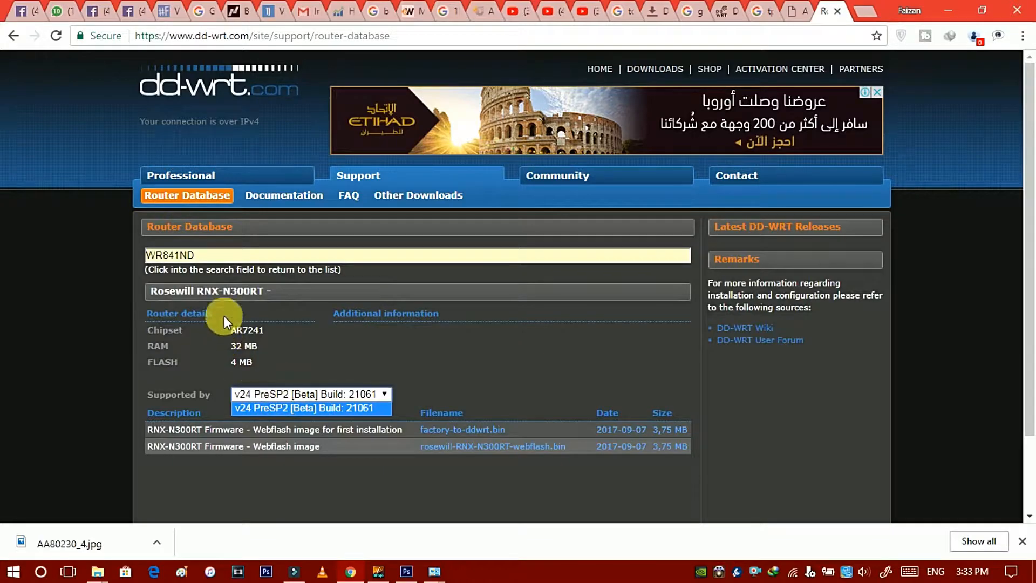
left_click(11, 39)
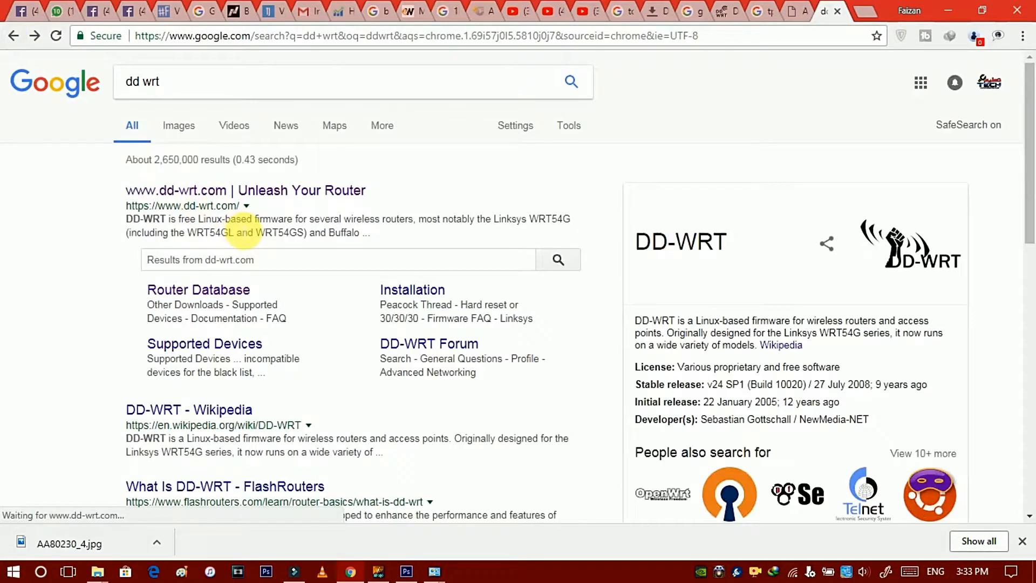
left_click(33, 36)
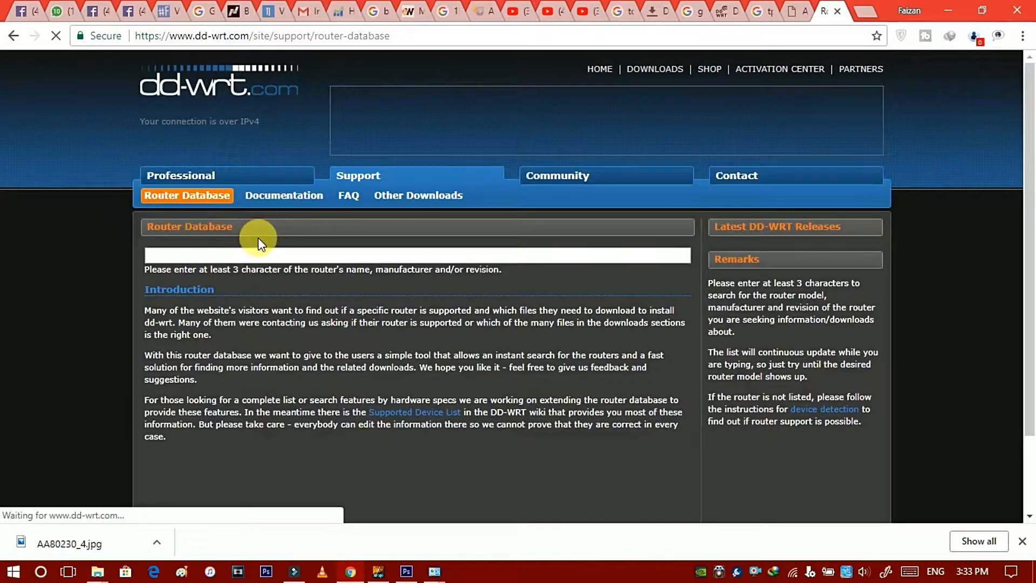
- Search the router database for WR841N and open the TP-Link TL-WR841N(D) entry with revision 7.x
right_click(270, 255)
left_click(280, 346)
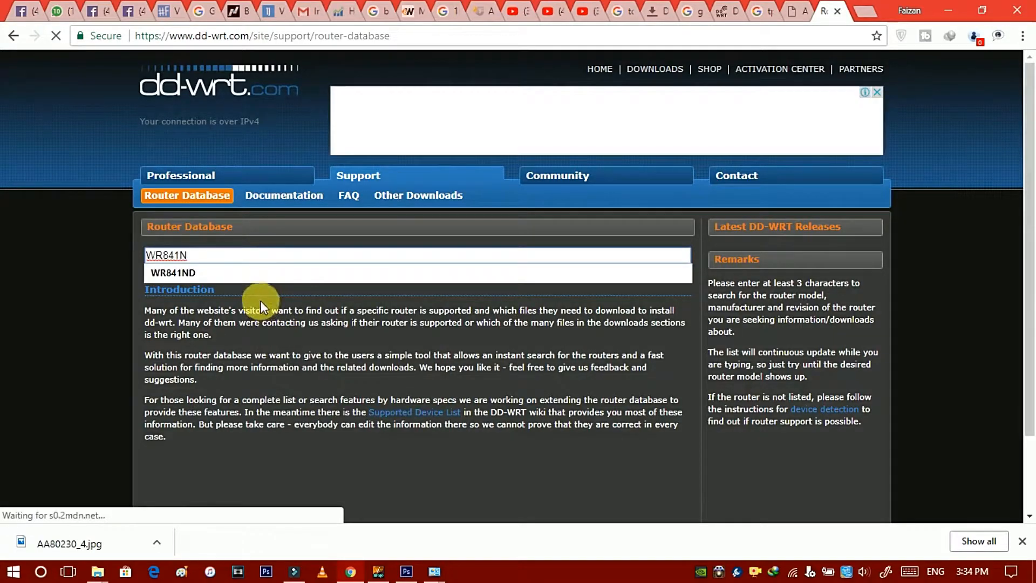
left_click(257, 276)
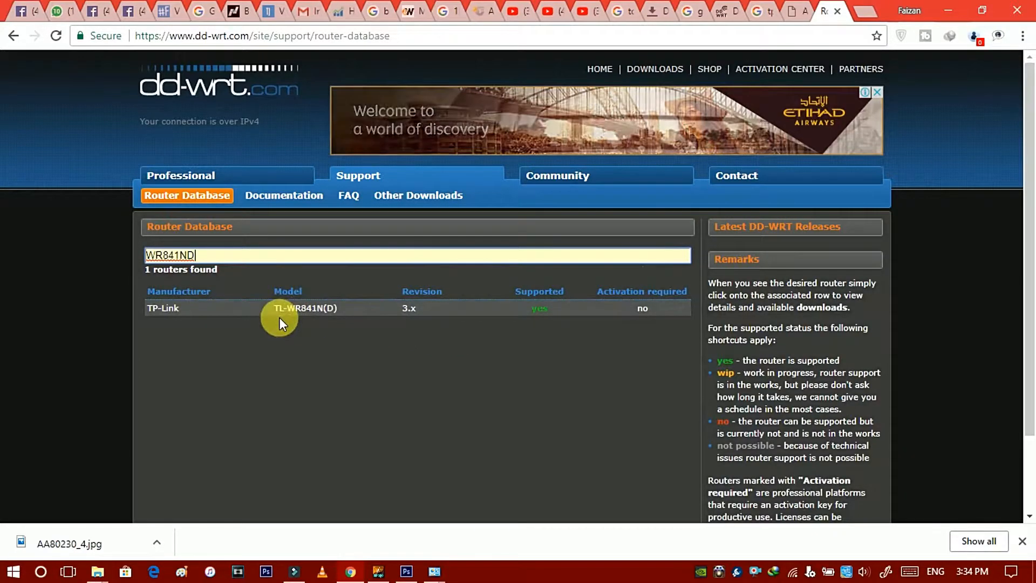
left_click(247, 259)
key("BackSpace")
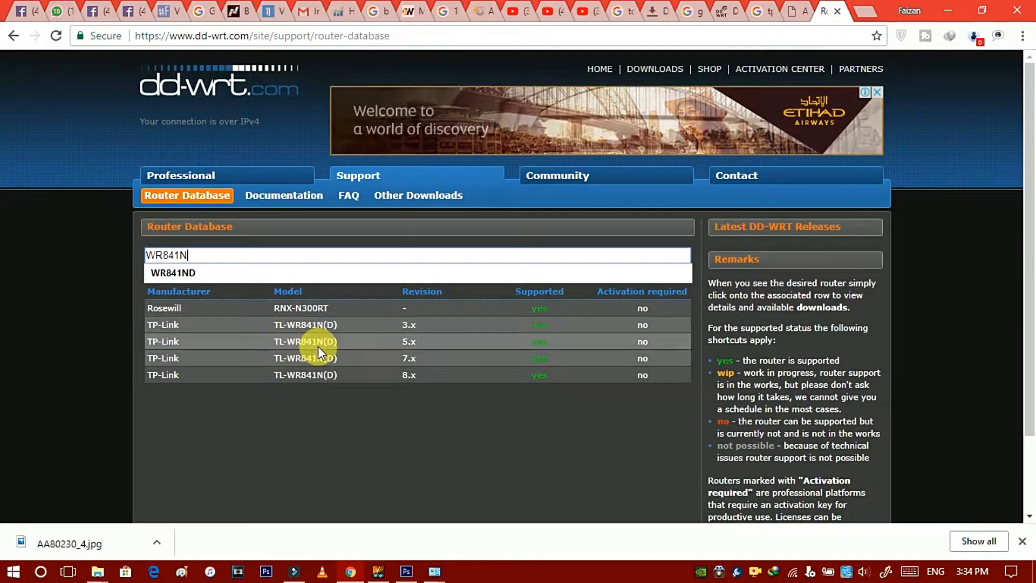
left_click(329, 358)
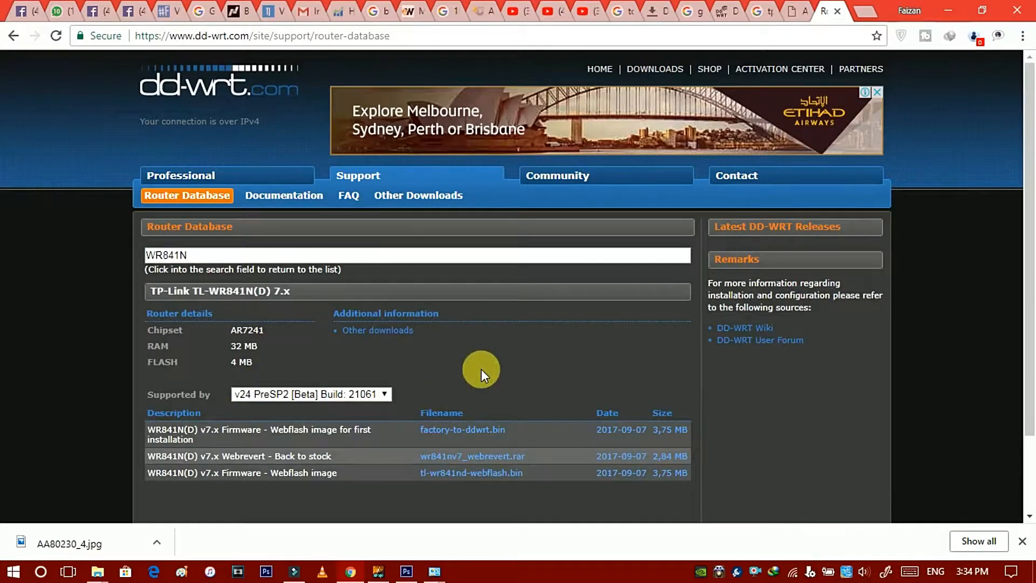
- Download the first-installation webflash image factory-to-ddwrt.bin to the rafi collection folder
scroll(481, 369, "down", 2)
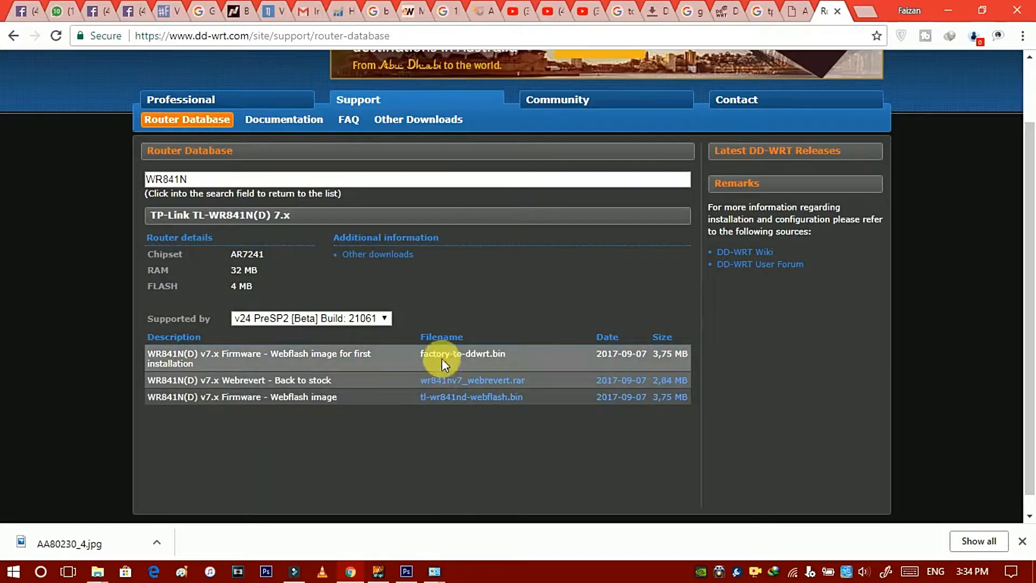
left_click(495, 354)
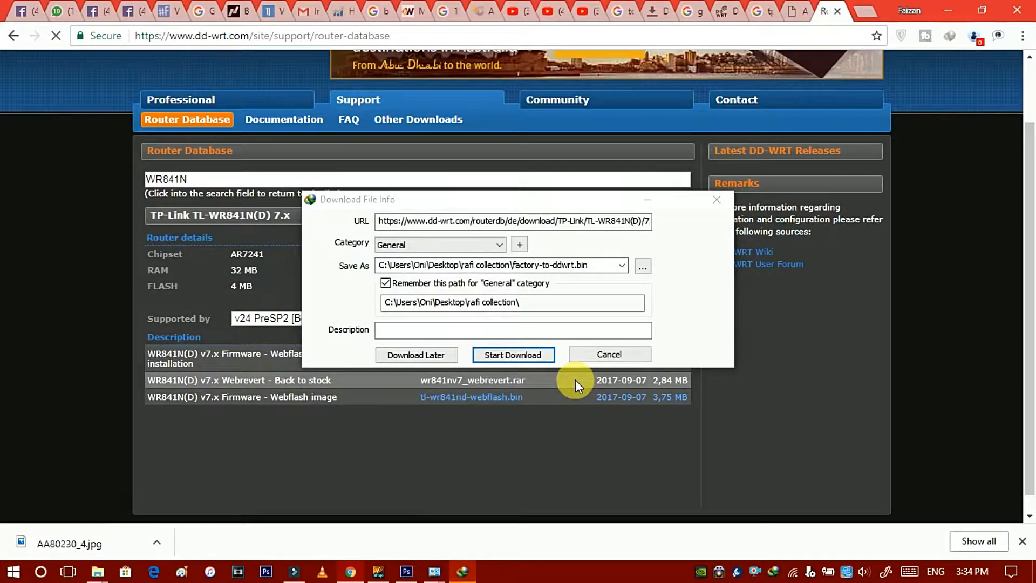
left_click_drag(562, 199, 504, 230)
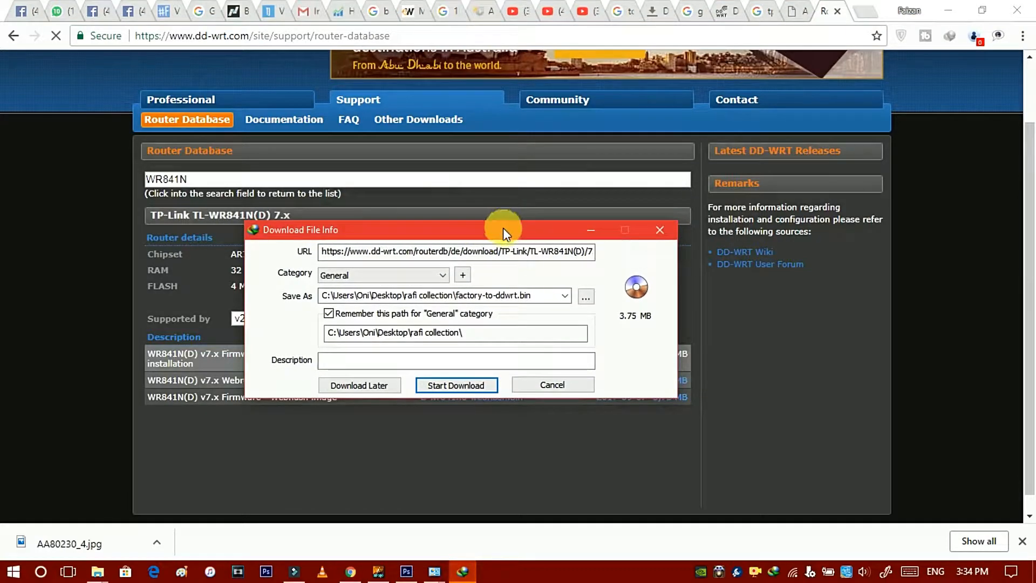
left_click(455, 385)
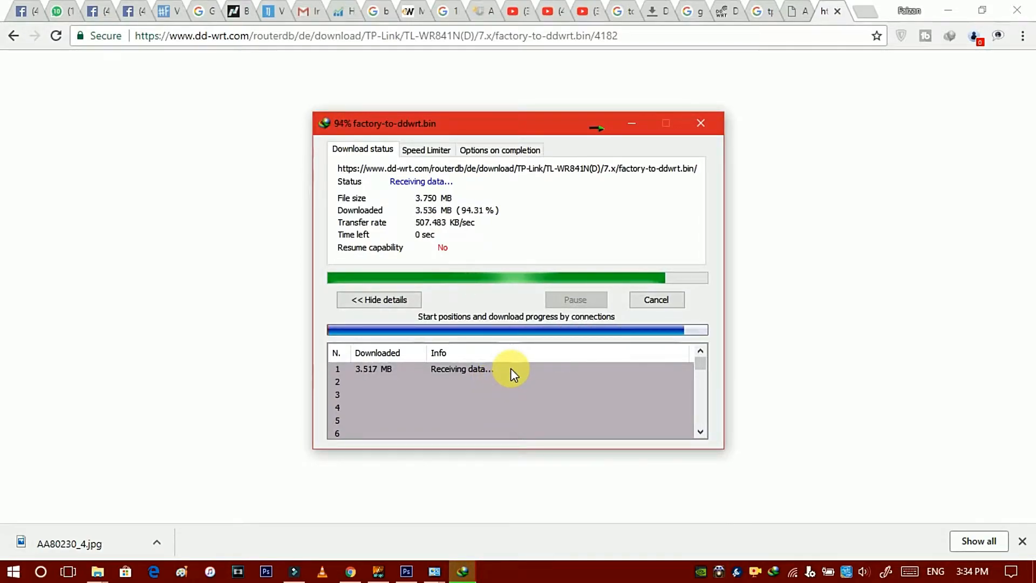
- Switch to the router's Firmware Upgrade page and move the Download complete dialog clear of the upgrade form
left_click(724, 10)
left_click_drag(578, 201, 840, 502)
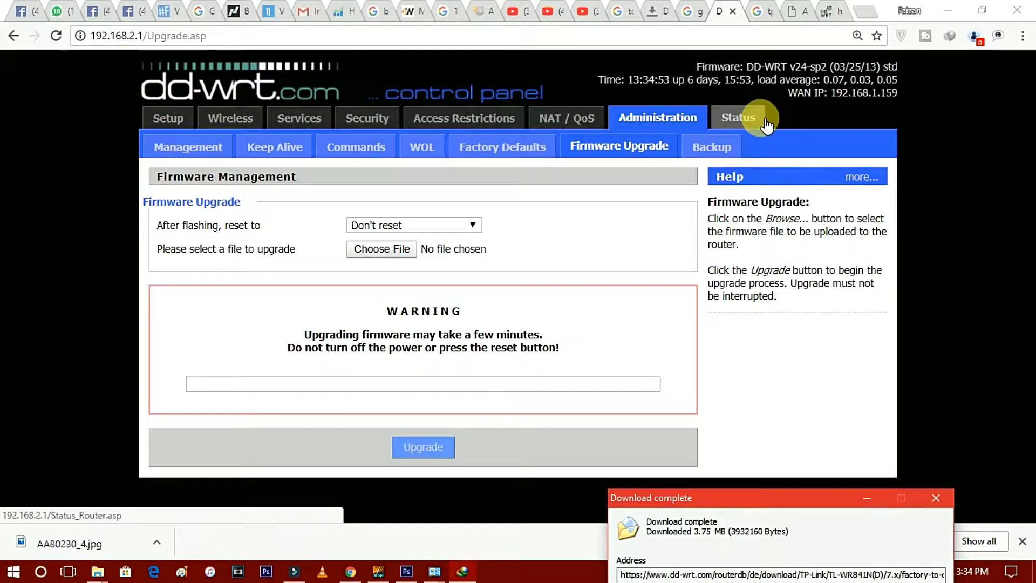
left_click_drag(756, 493, 692, 304)
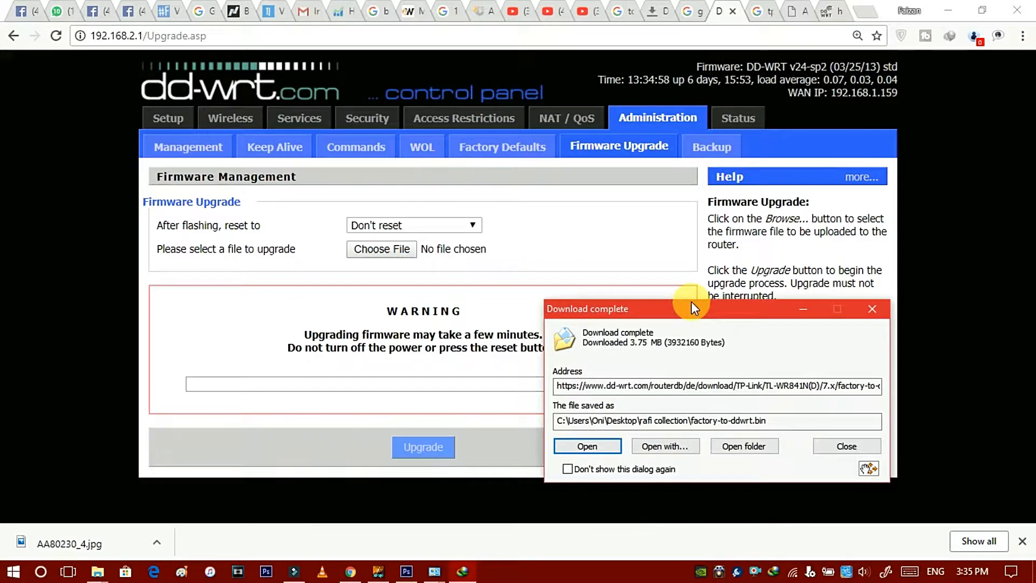
left_click_drag(692, 305, 695, 298)
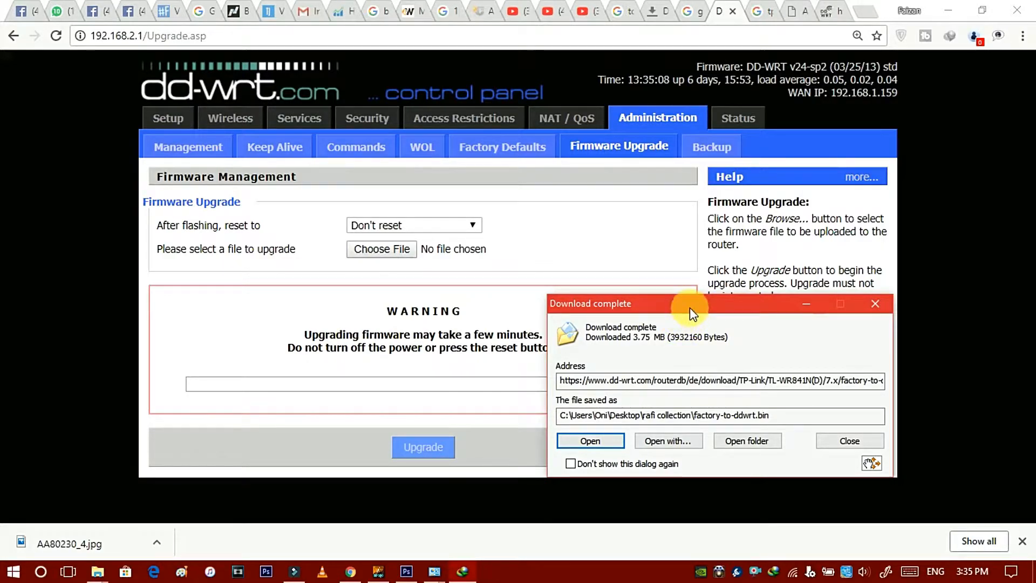
left_click_drag(687, 310, 793, 316)
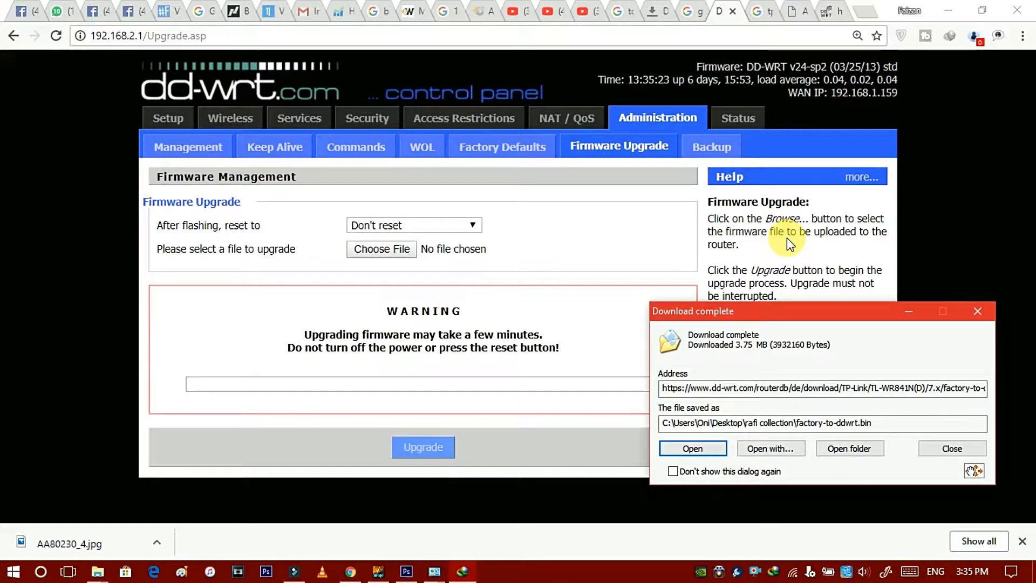
left_click_drag(742, 315, 752, 347)
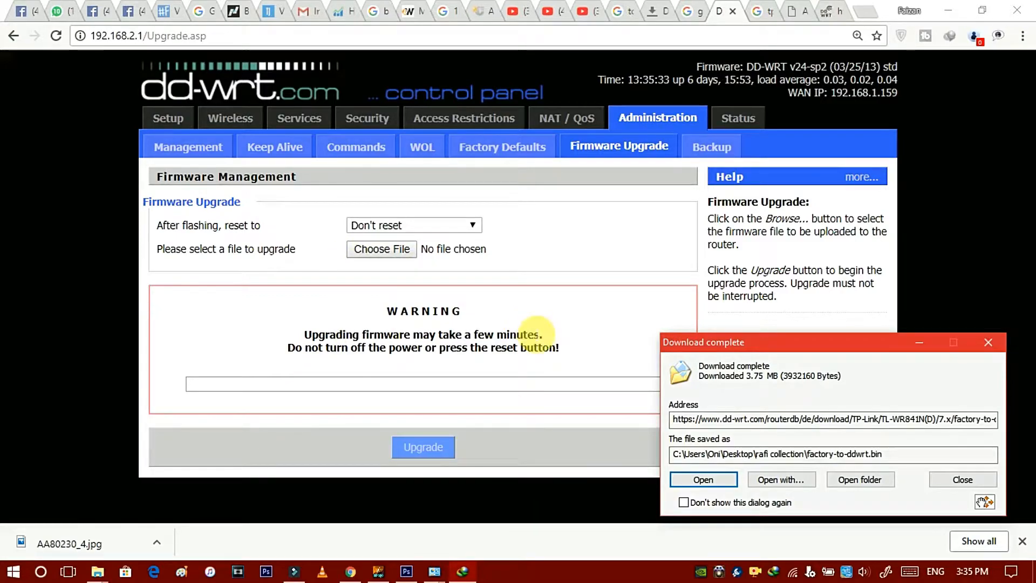
left_click(385, 249)
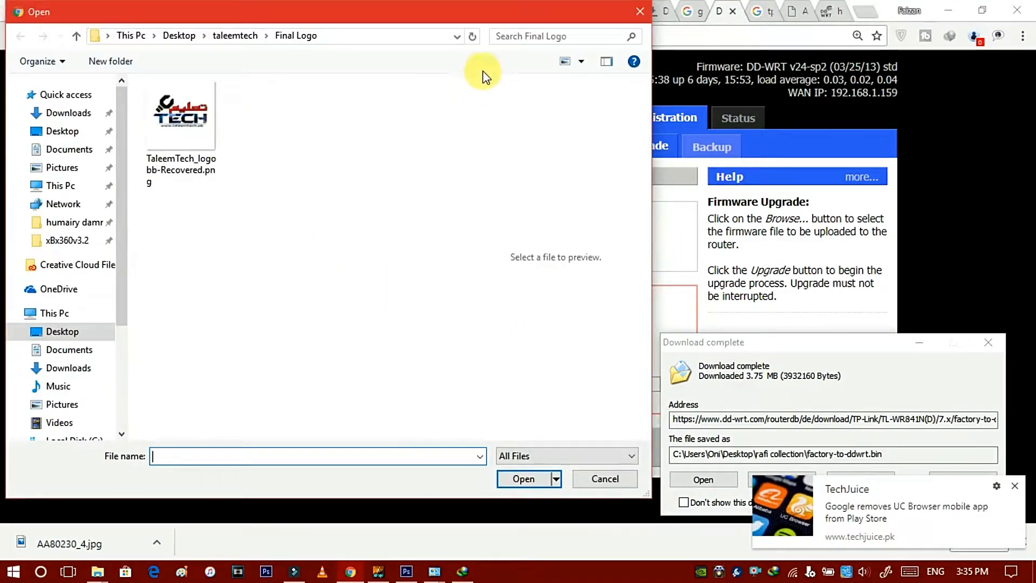
left_click(639, 11)
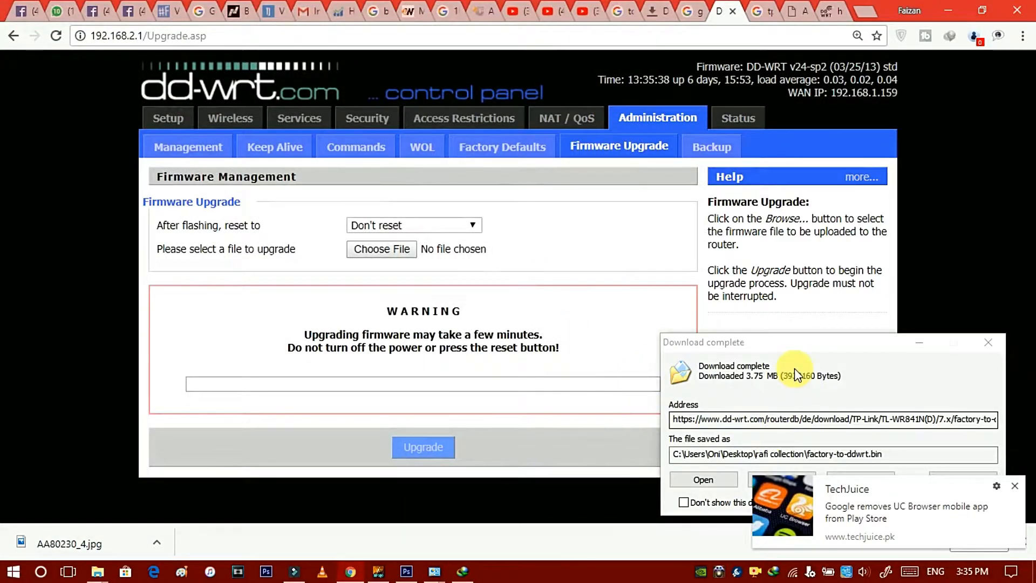
left_click_drag(860, 365, 872, 208)
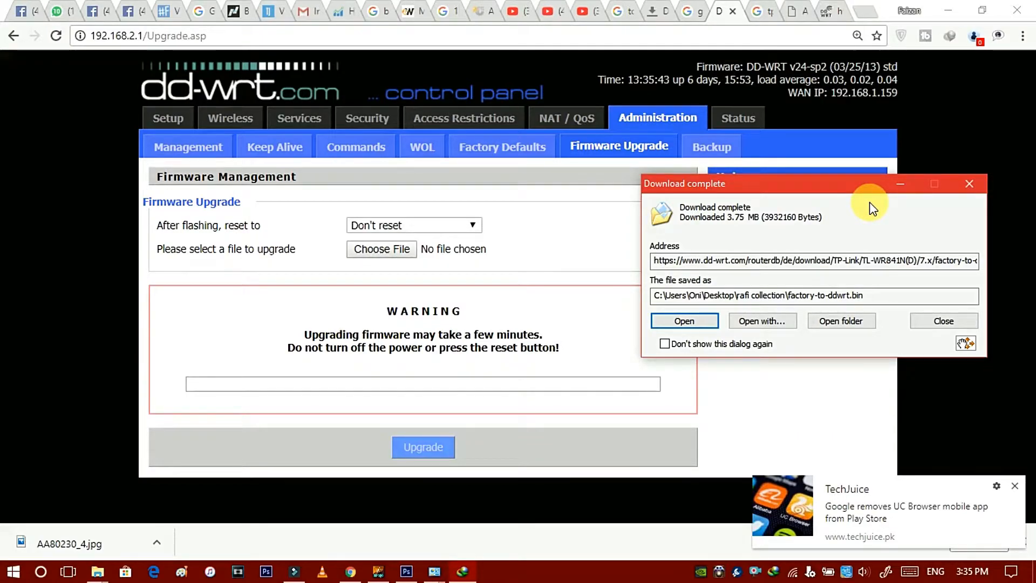
- Load the router control panel's main page at 192.168.2.1 and dismiss the Download complete dialog
left_click_drag(145, 45, 694, 38)
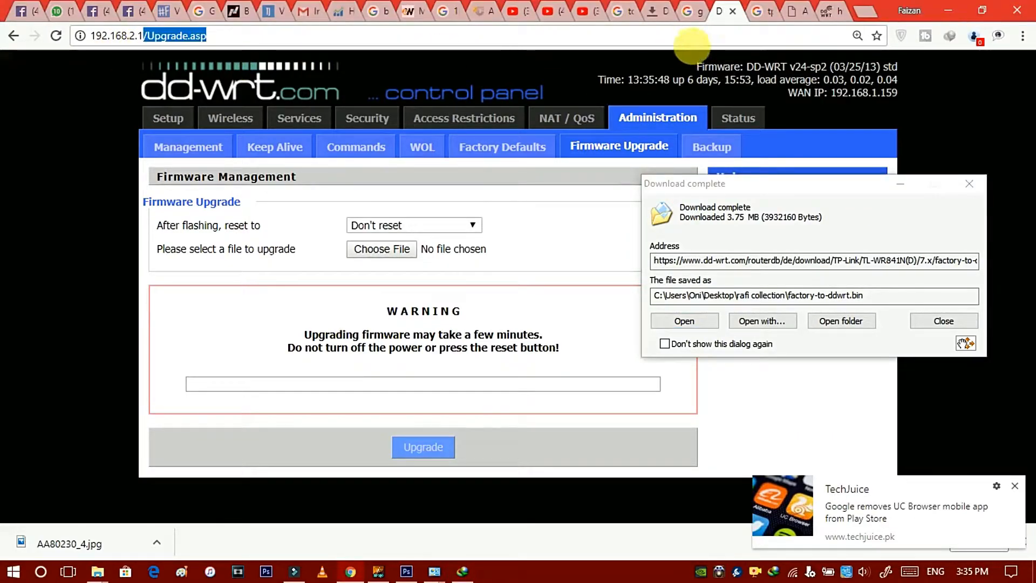
key("BackSpace")
key("Return")
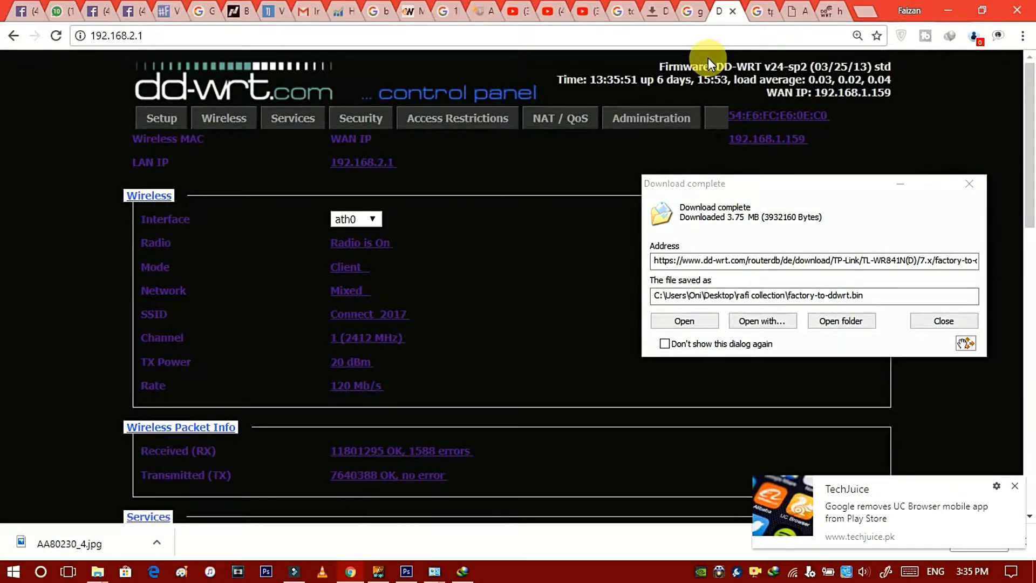
left_click(969, 186)
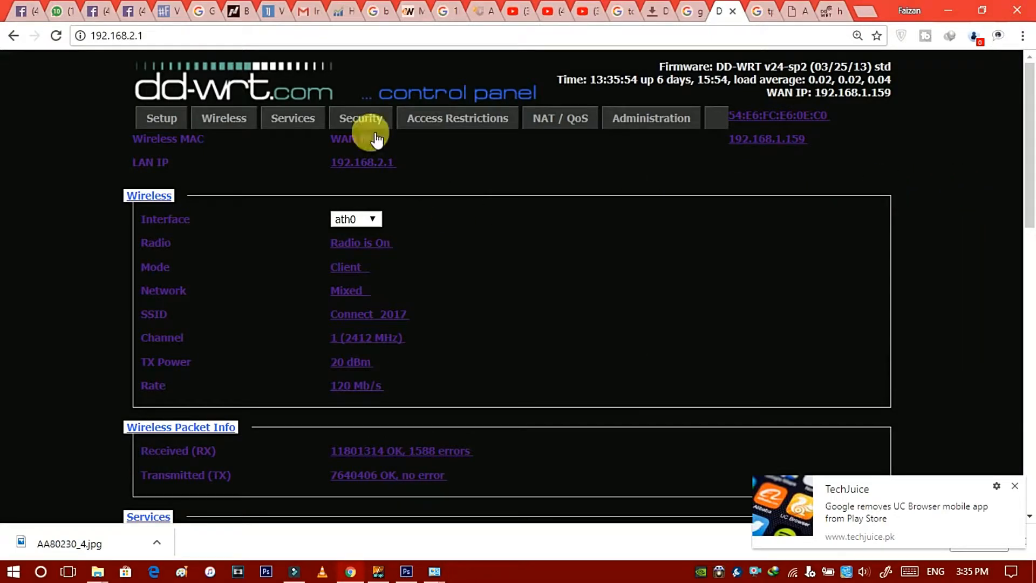
left_click(56, 35)
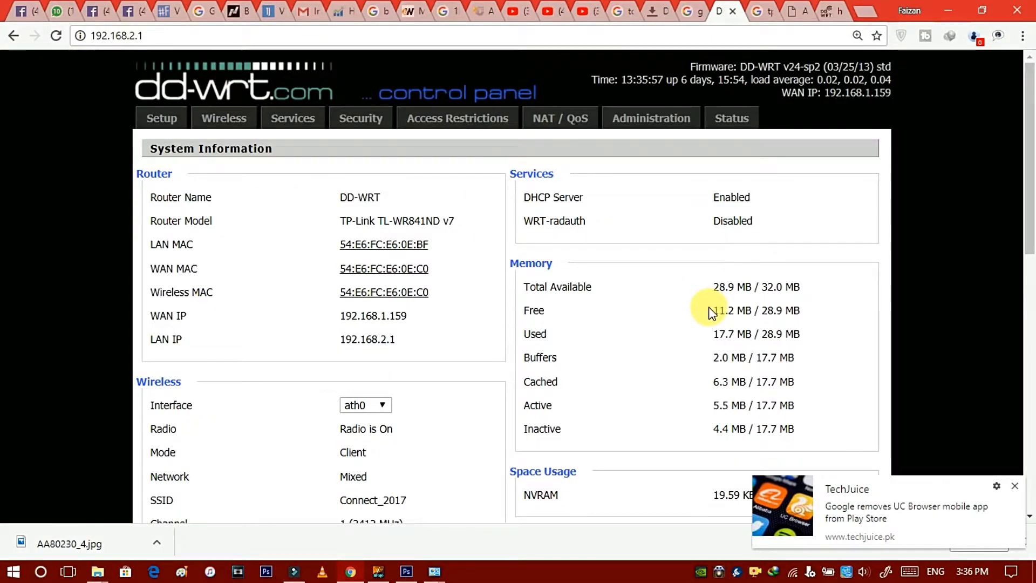
- Open the router's Basic Setup page and review the WAN connection, optional settings and Router IP sections
left_click(162, 116)
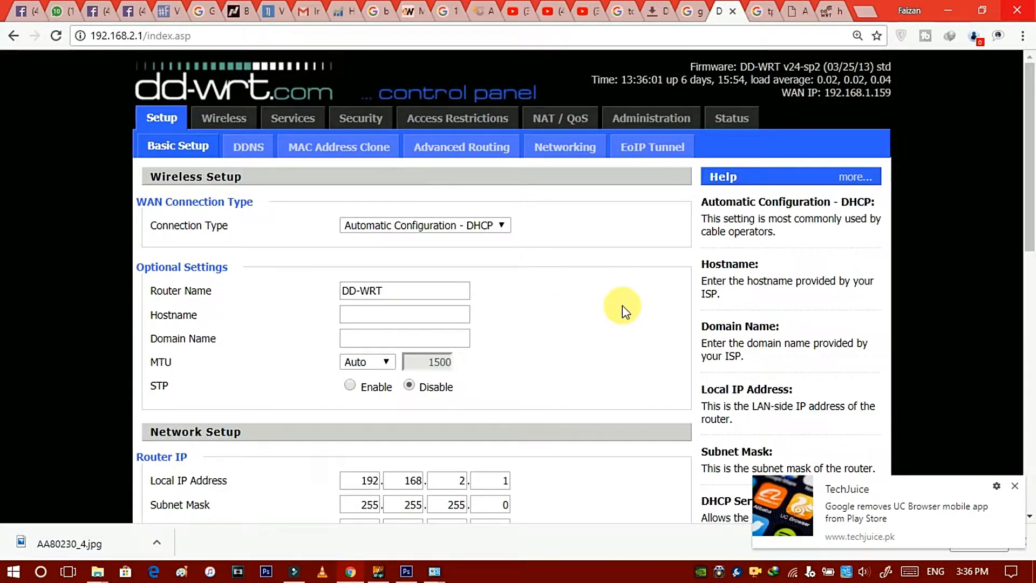
left_click(403, 294)
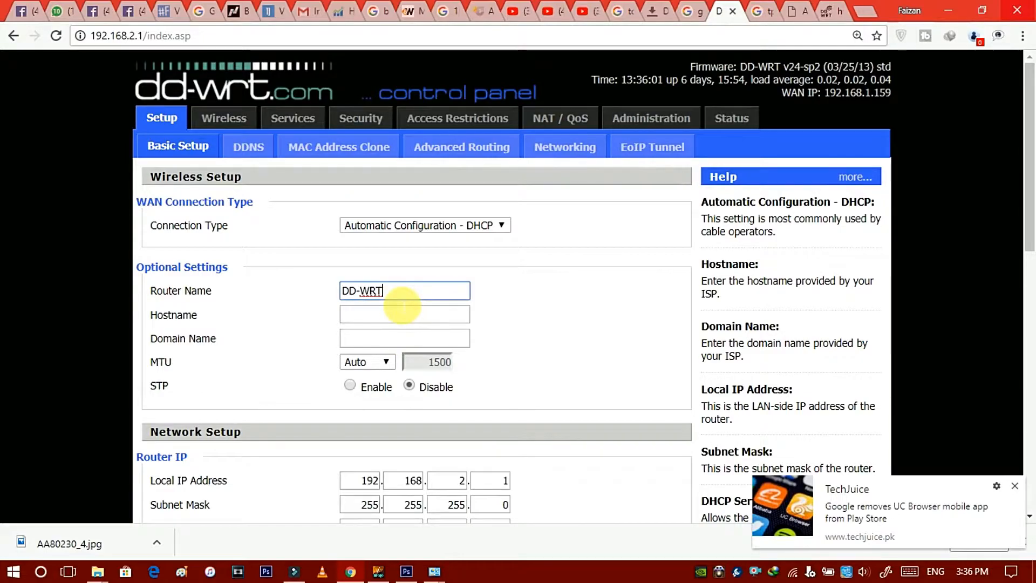
scroll(390, 292, "down", 1)
scroll(390, 292, "down", 1)
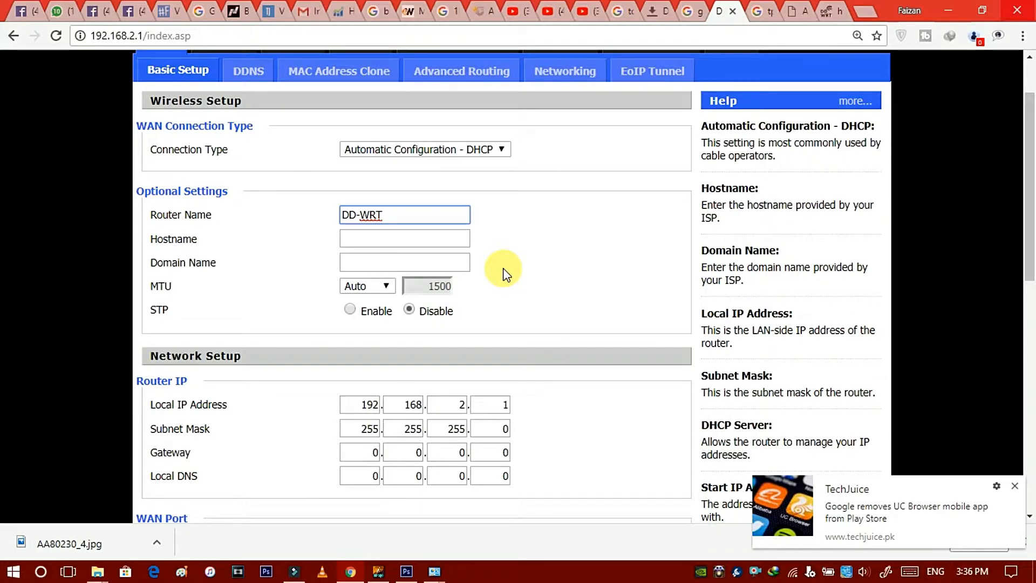
scroll(457, 197, "down", 3)
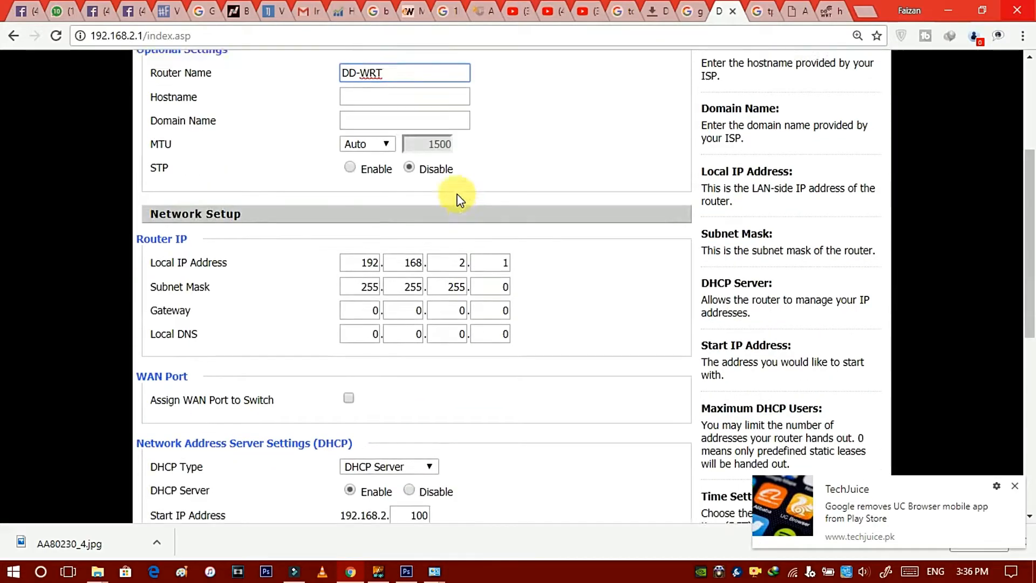
scroll(458, 196, "up", 3)
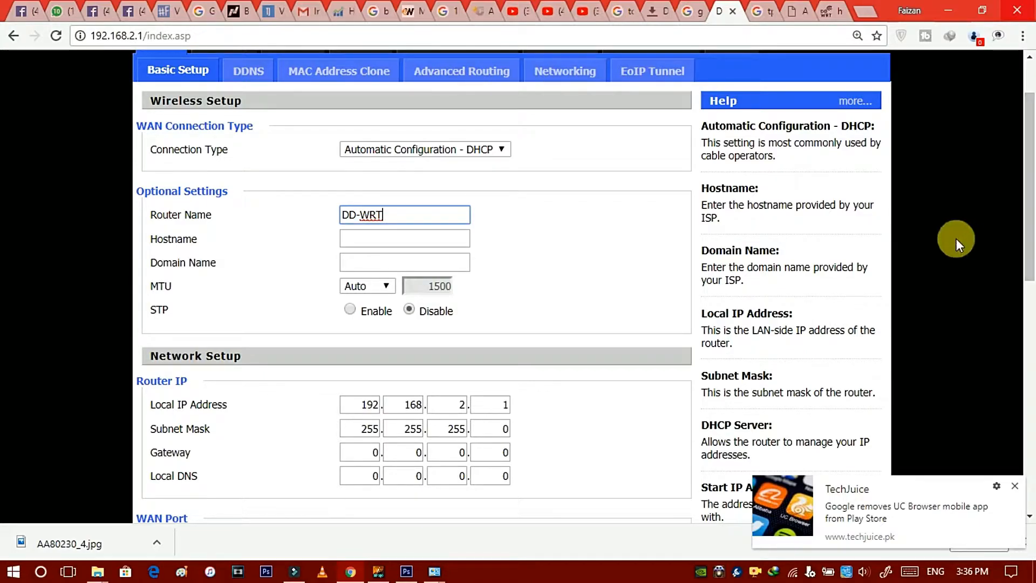
scroll(557, 217, "down", 2)
scroll(540, 197, "down", 4)
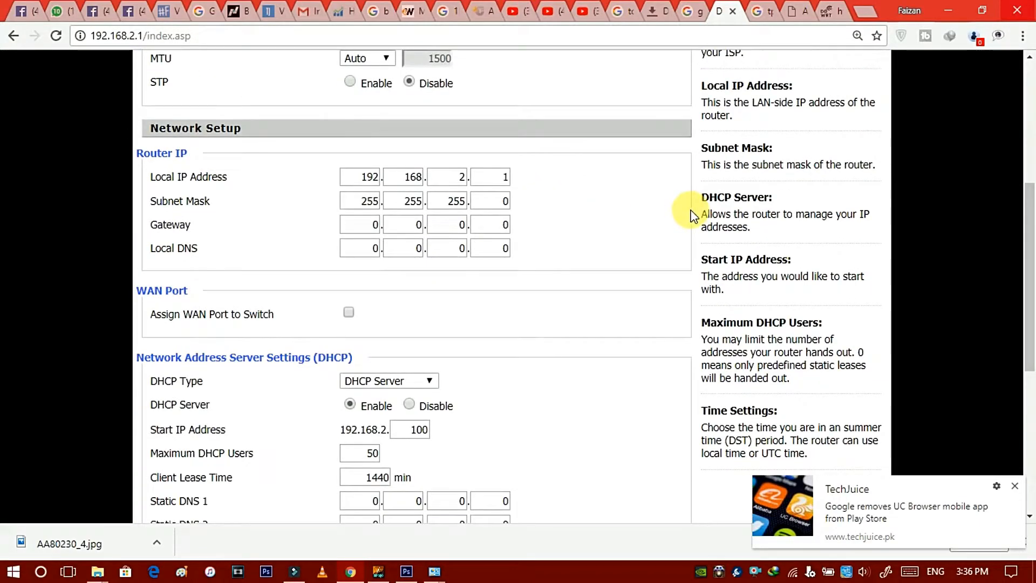
left_click_drag(312, 172, 544, 241)
left_click(546, 237)
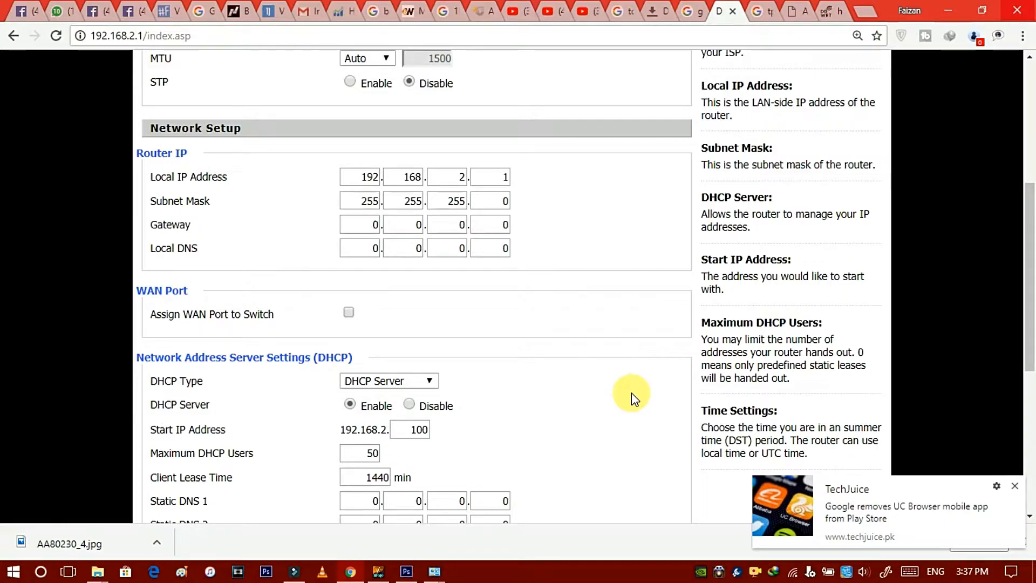
- Try 1 as the third number of the Local IP Address and restore it to 2
double_click(458, 176)
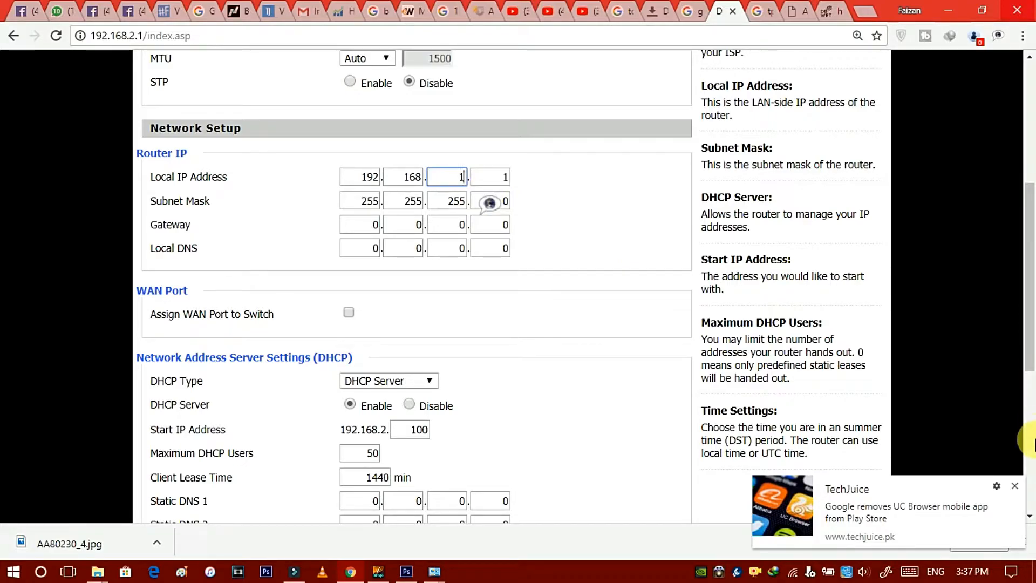
type("1")
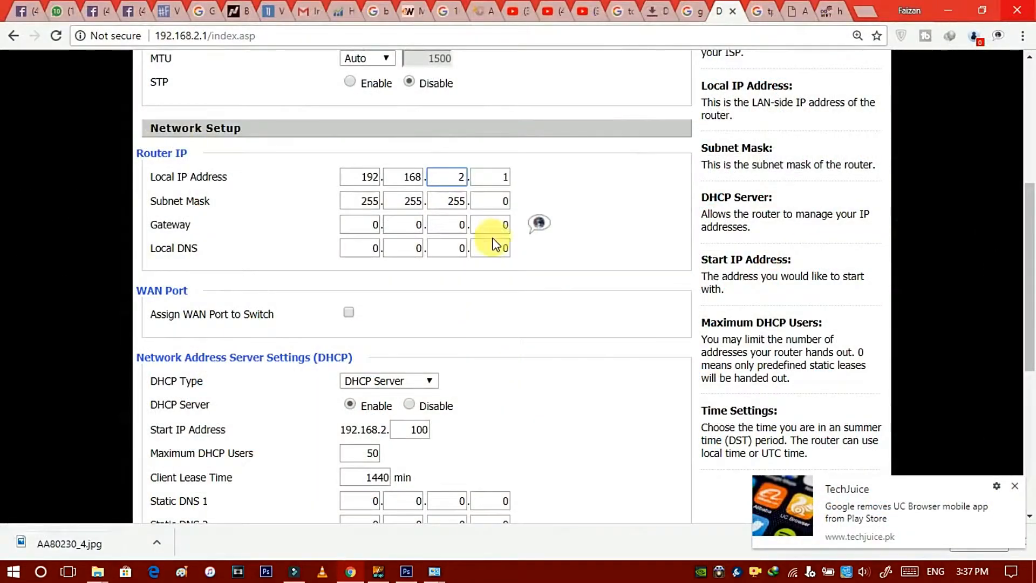
- Review the DHCP and time settings, and keep DHCP Server as the DHCP type
scroll(410, 302, "down", 2)
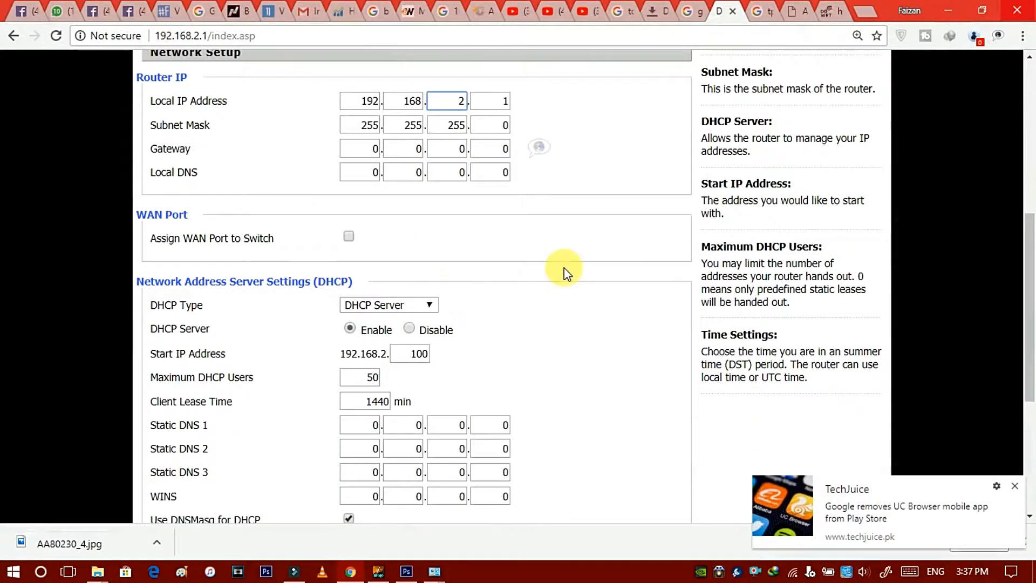
scroll(564, 267, "down", 4)
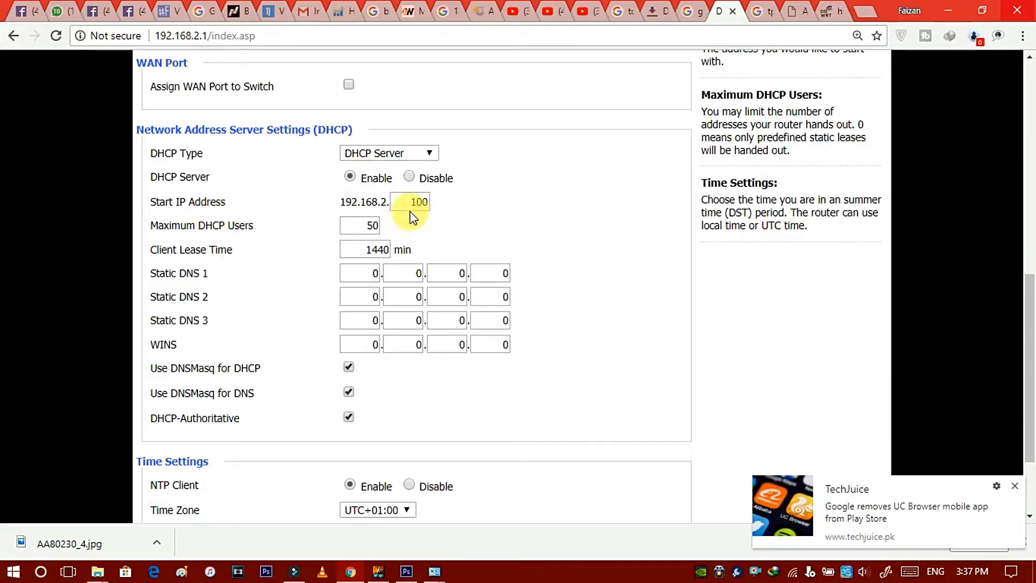
scroll(405, 181, "down", 3)
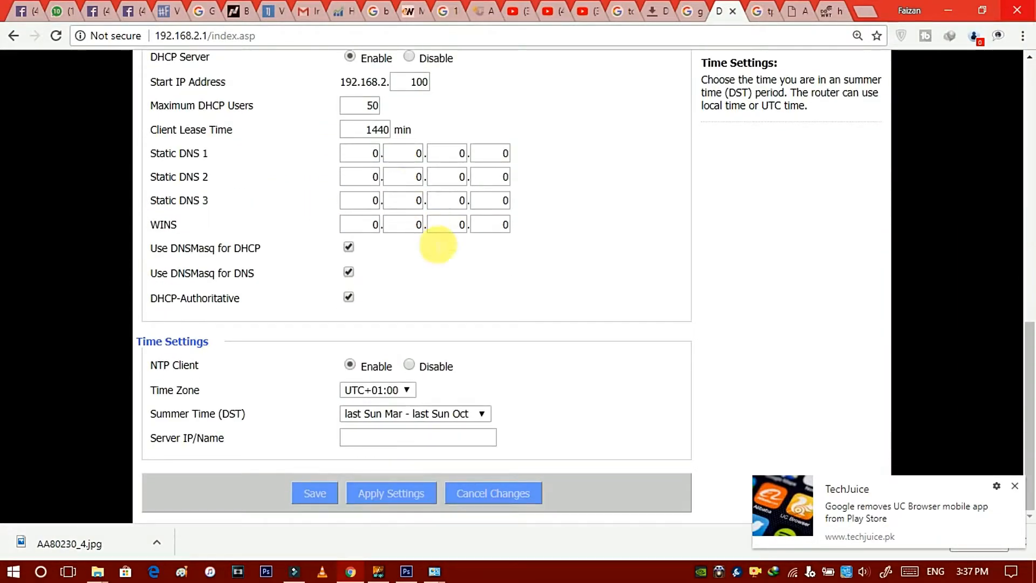
scroll(432, 231, "up", 6)
left_click(423, 262)
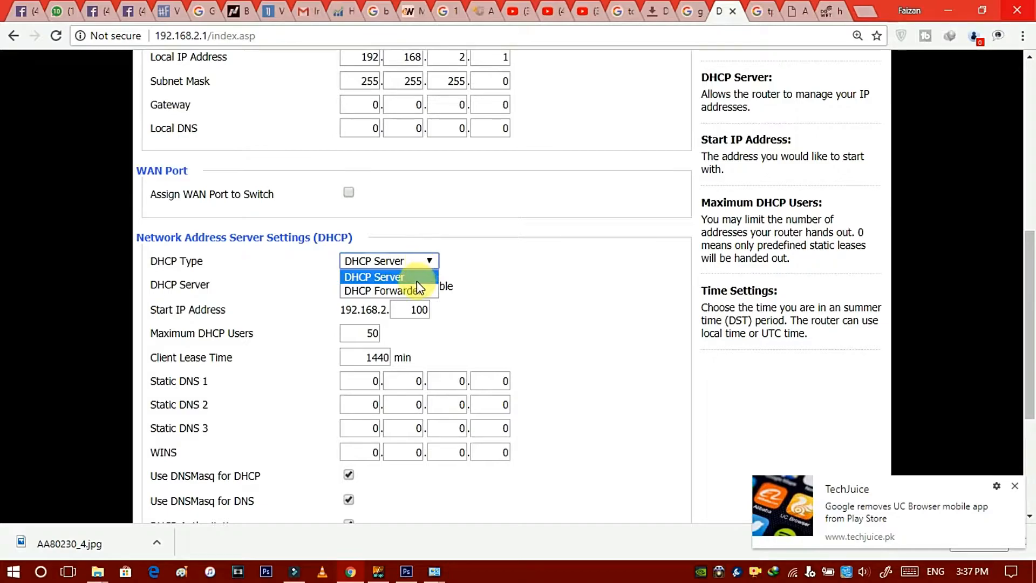
left_click(410, 280)
- Keep Automatic Configuration - DHCP as the WAN connection type and apply the Basic Setup settings
scroll(486, 254, "up", 6)
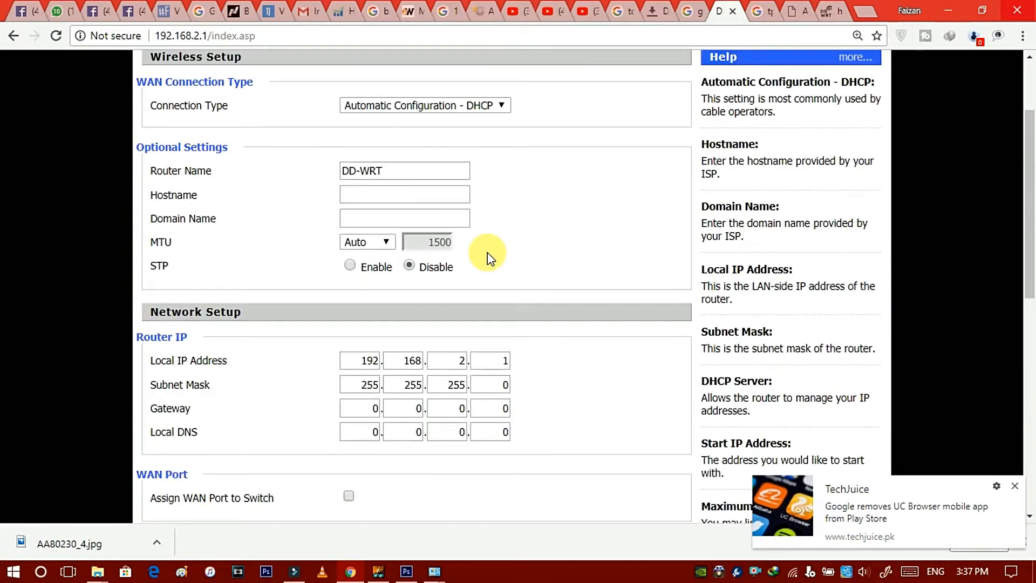
left_click(488, 107)
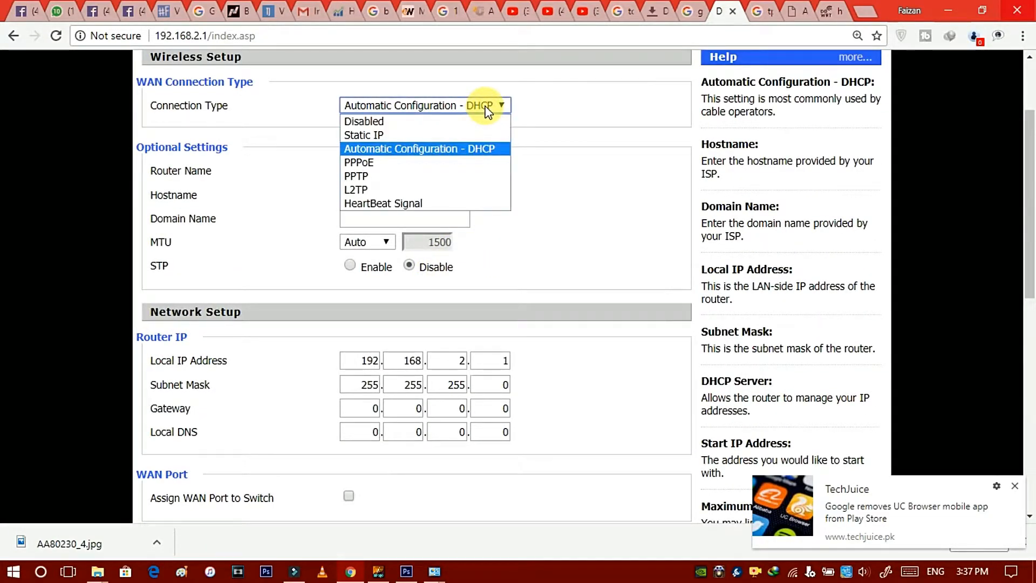
left_click(486, 149)
scroll(556, 259, "down", 5)
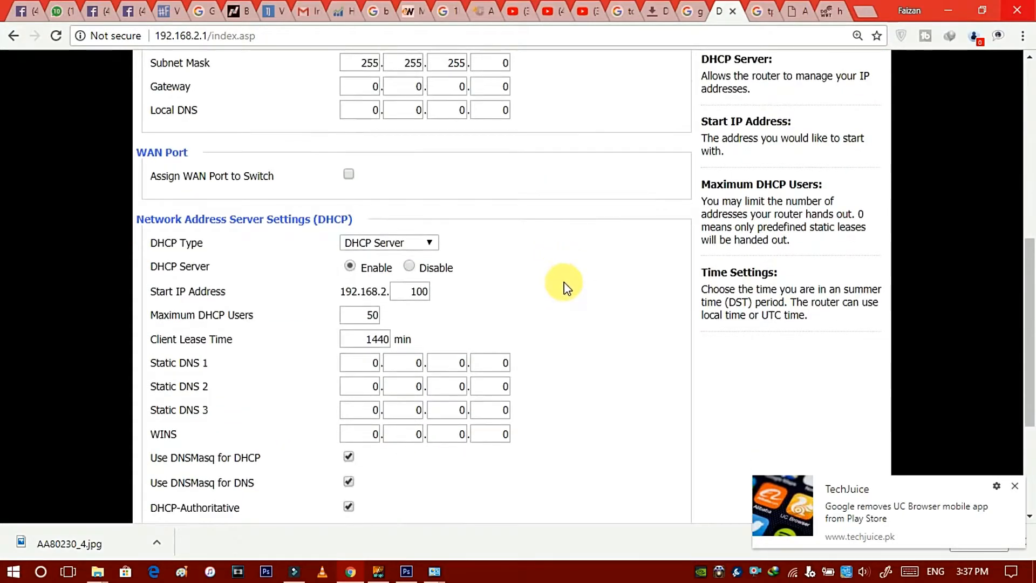
scroll(563, 286, "down", 4)
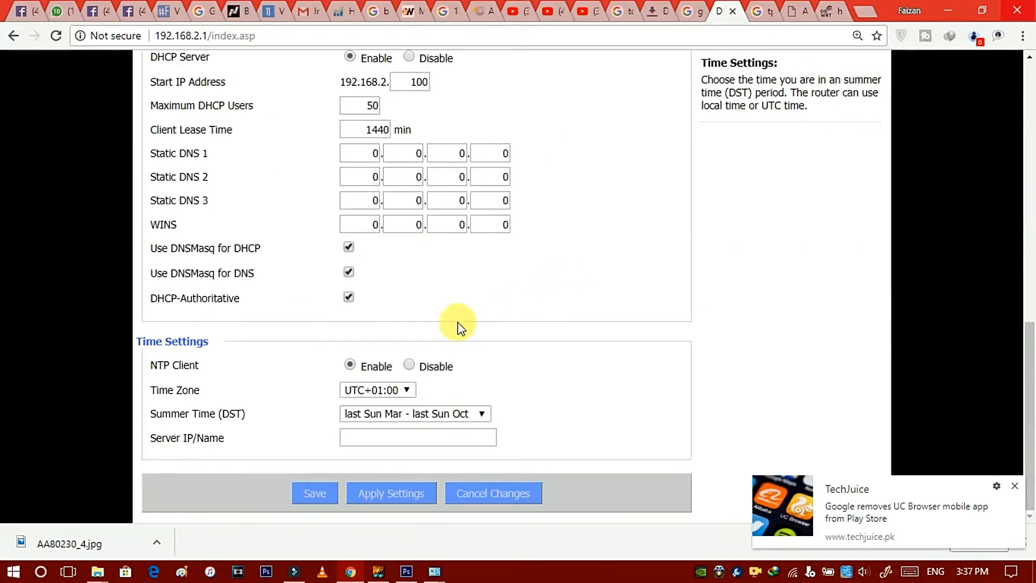
left_click(376, 502)
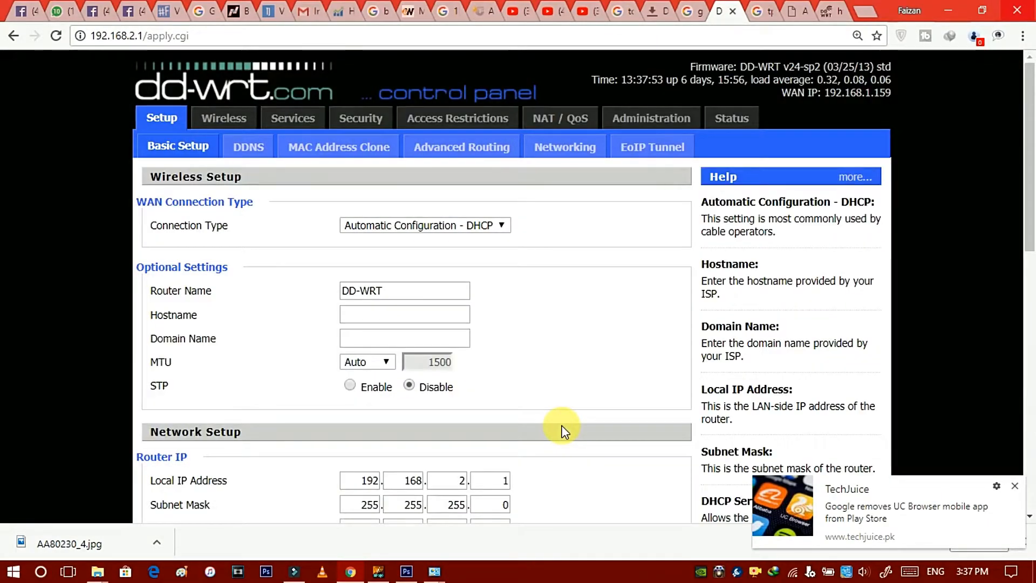
- Dismiss the TechJuice notification and look over the reloaded Basic Setup page
left_click(1015, 486)
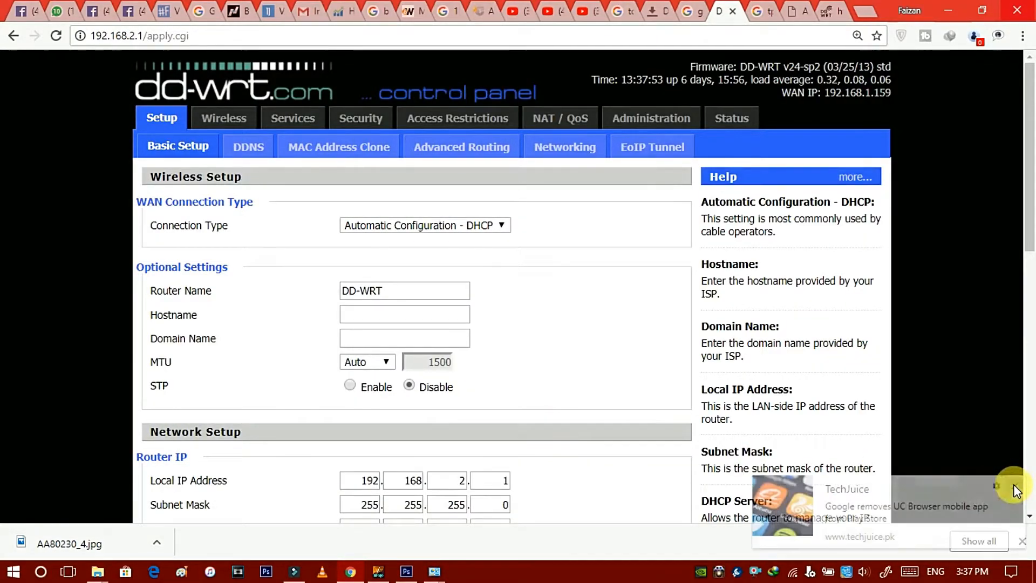
scroll(594, 360, "down", 5)
scroll(596, 359, "up", 6)
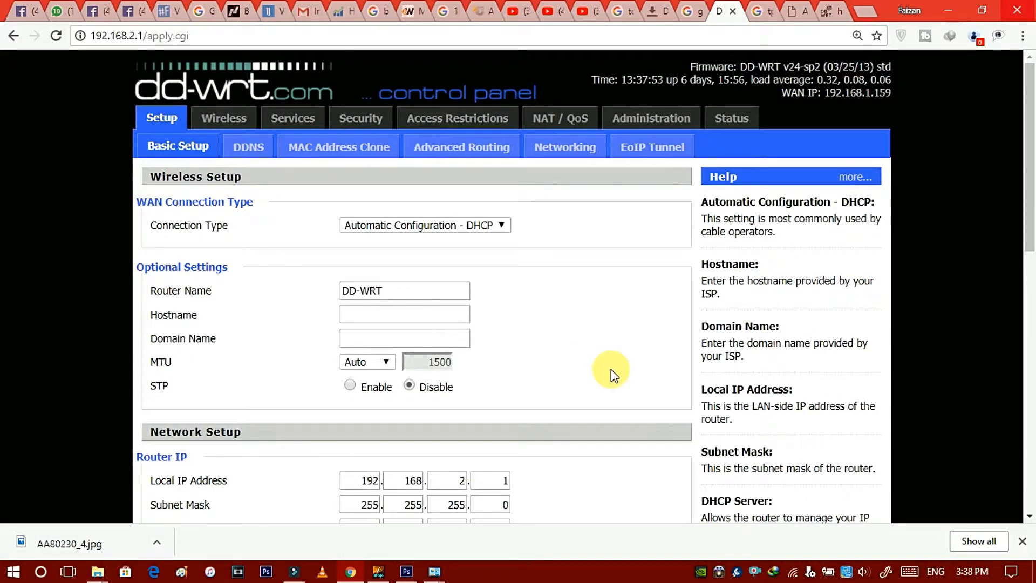
scroll(611, 369, "down", 5)
scroll(612, 363, "up", 6)
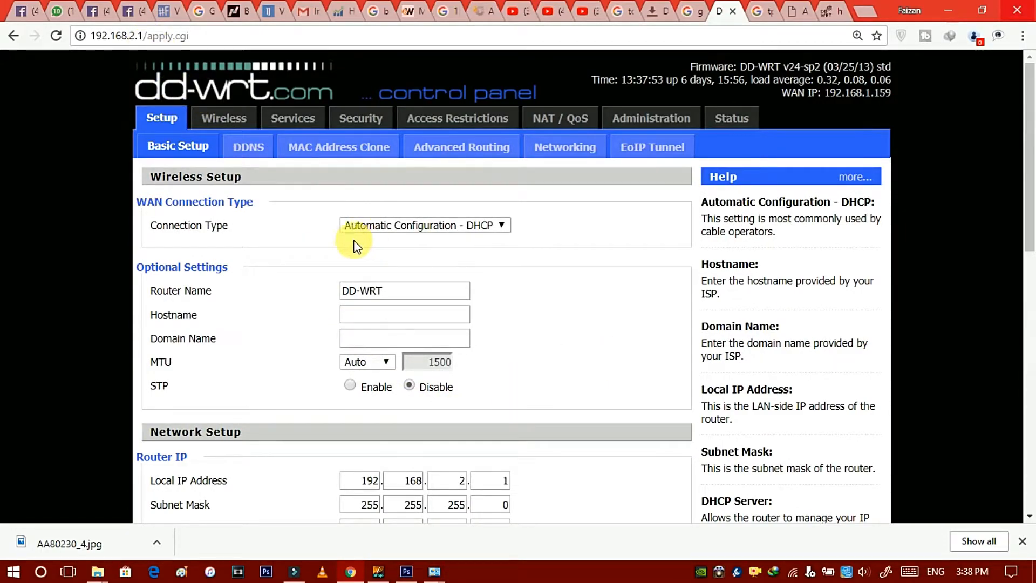
- Highlight the third number of the router's IP address in the page's web address
double_click(132, 35)
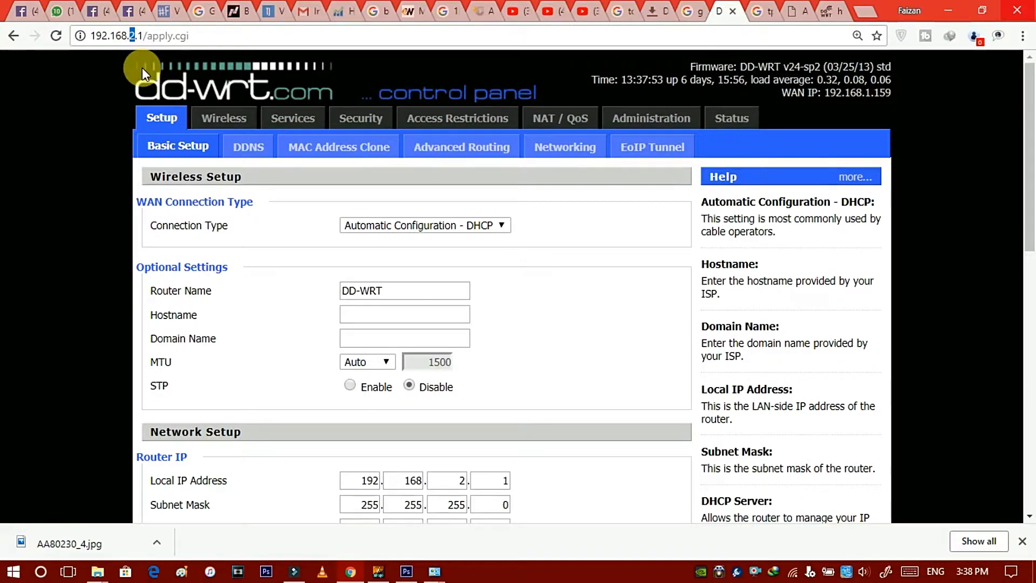
left_click(232, 43)
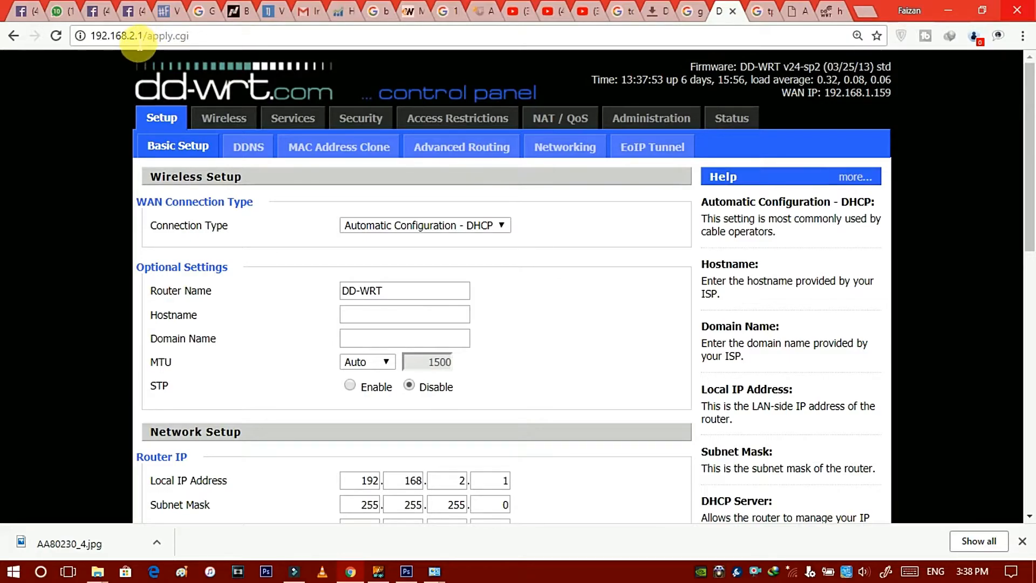
double_click(132, 35)
left_click(186, 36)
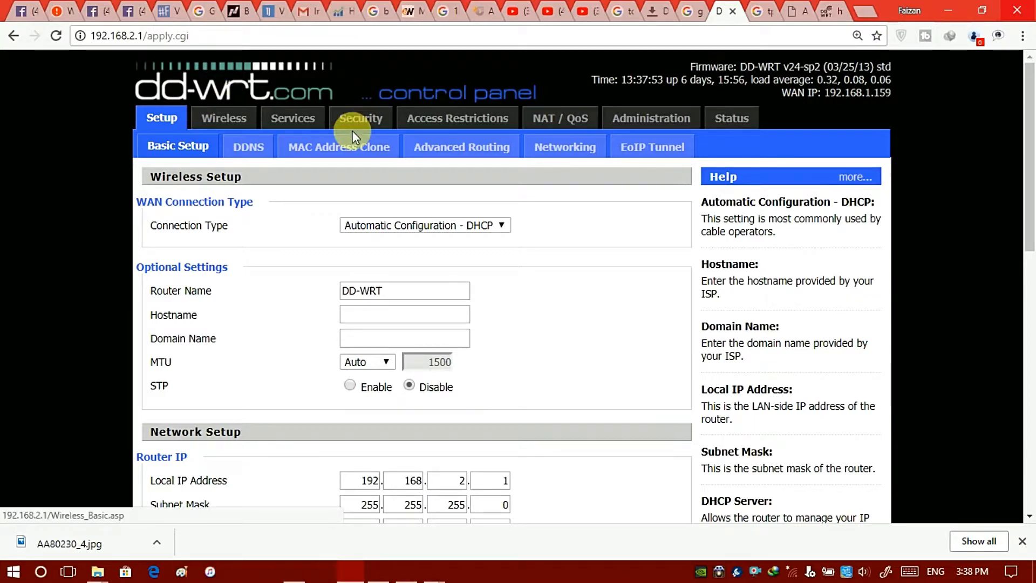
- Open the router's Status page, checking the computer's Wi-Fi networks before reloading it, and review the router information
left_click(734, 117)
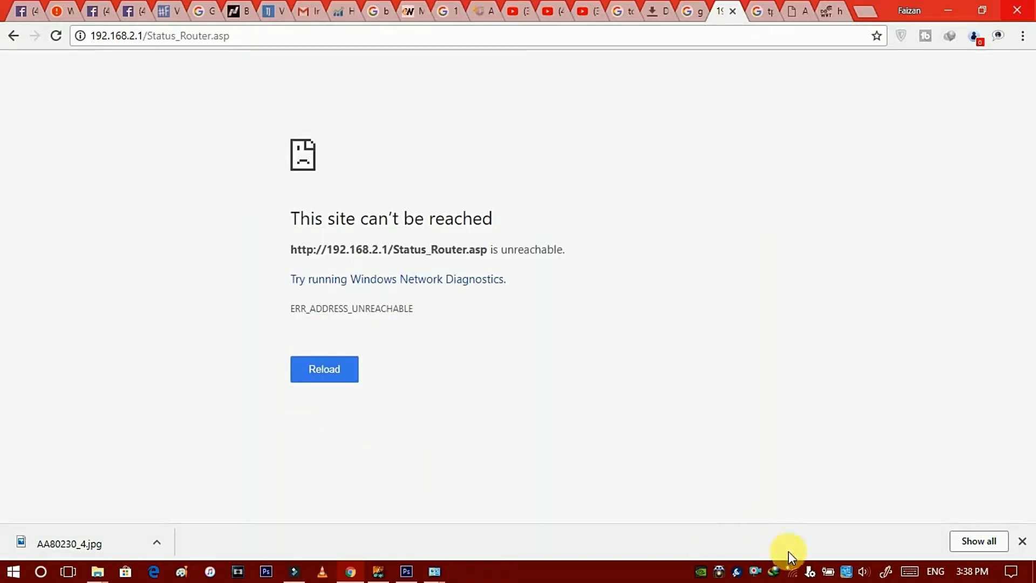
left_click(793, 570)
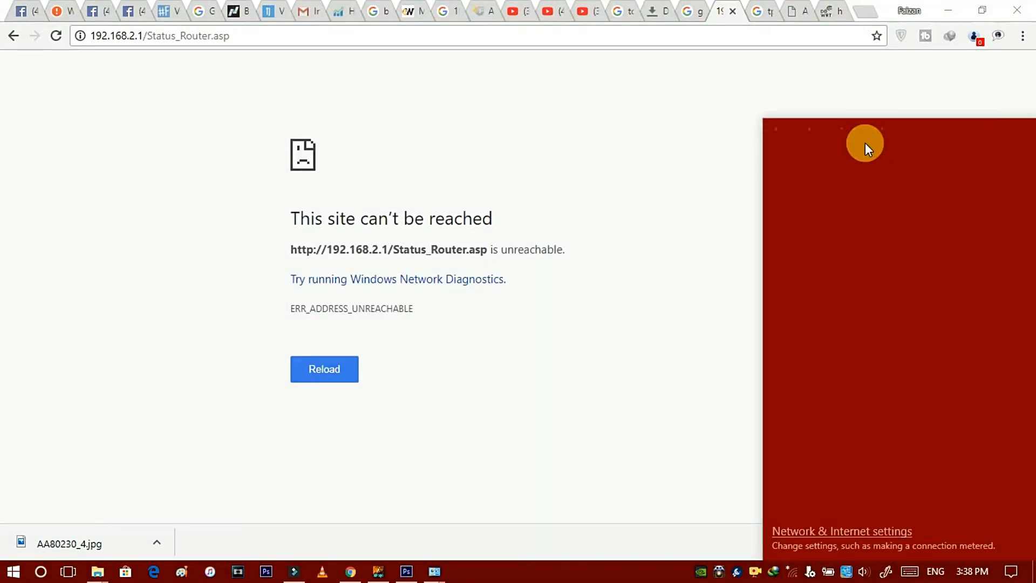
left_click(861, 207)
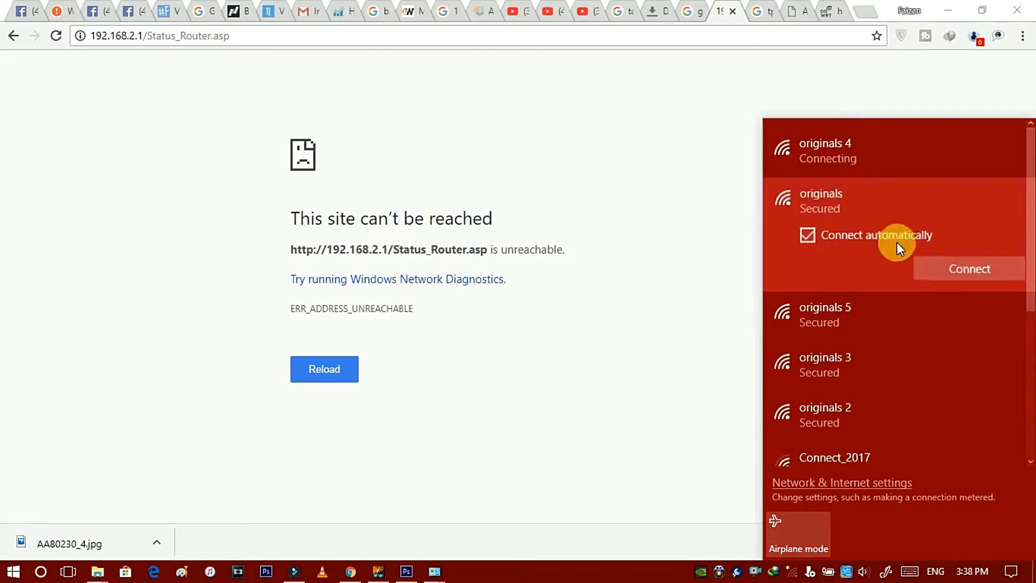
left_click(702, 294)
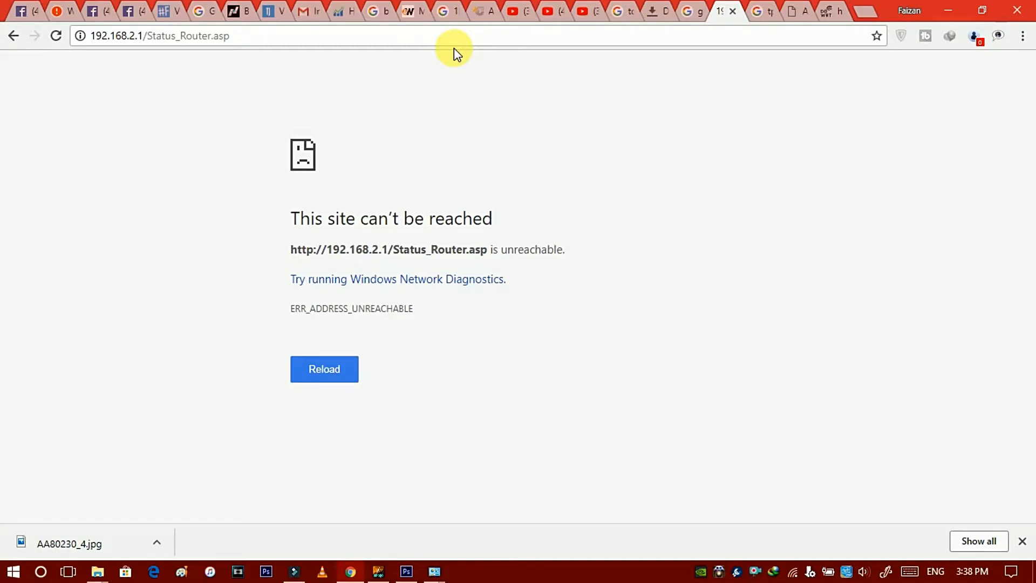
left_click(59, 39)
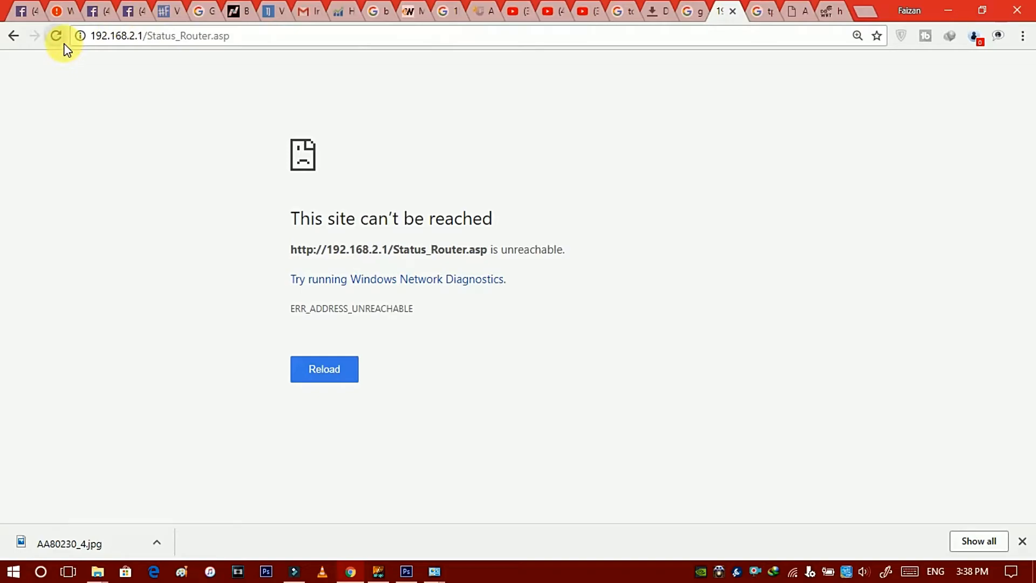
scroll(666, 185, "down", 7)
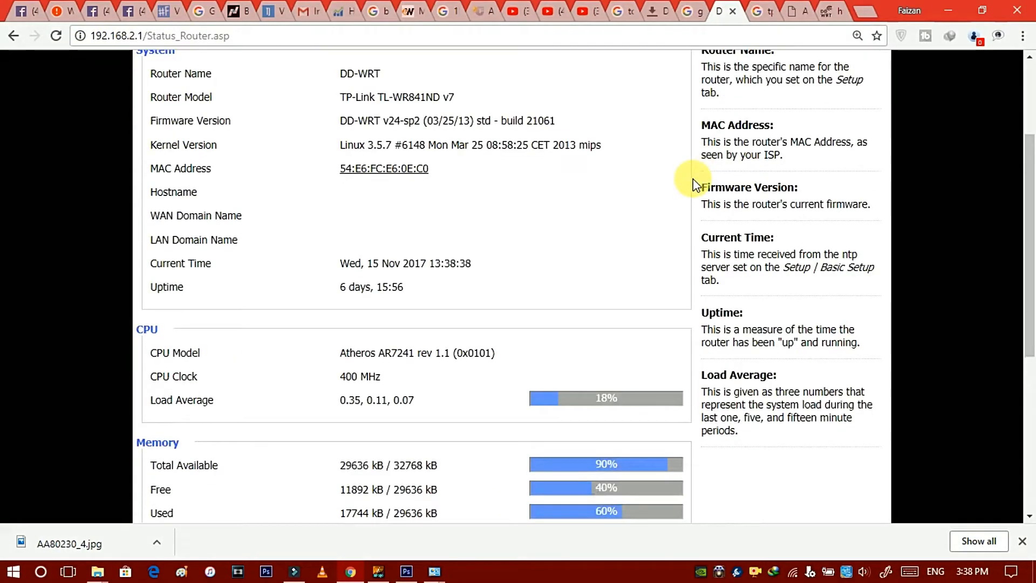
scroll(680, 195, "up", 9)
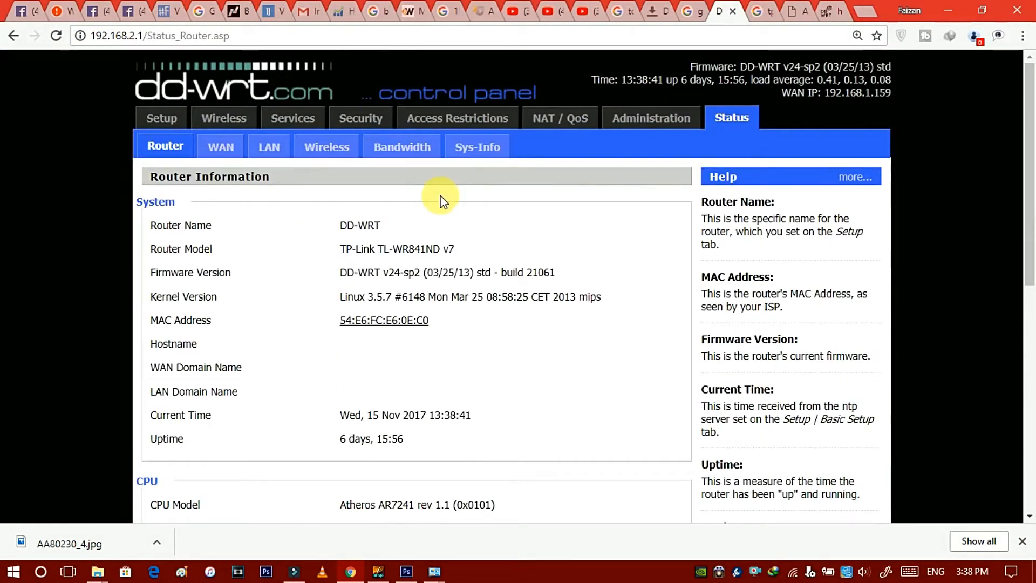
- Run a Site Survey from the Wireless status page and highlight the neighbouring wireless networks listed
left_click(341, 165)
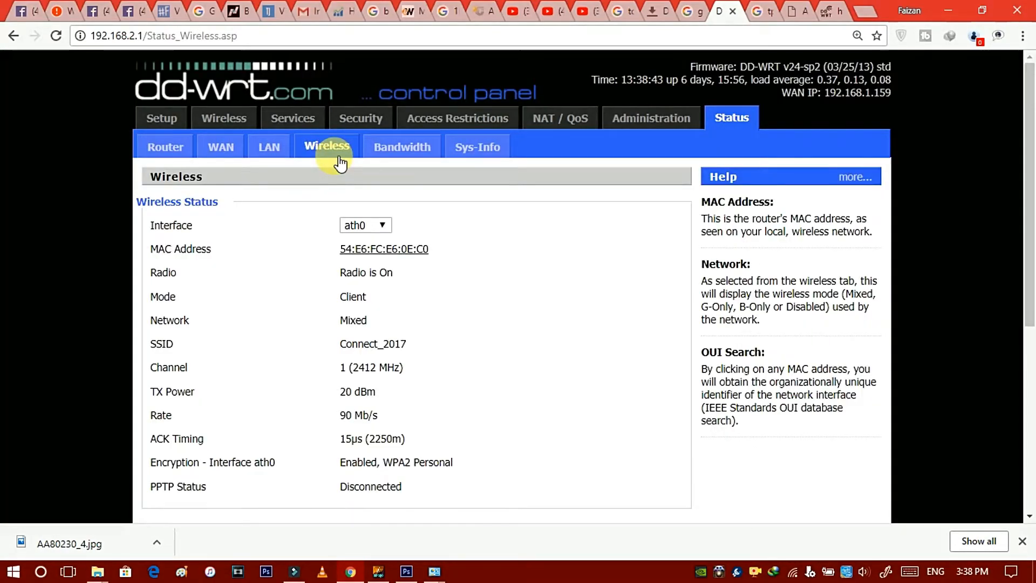
scroll(522, 359, "down", 4)
scroll(522, 359, "down", 2)
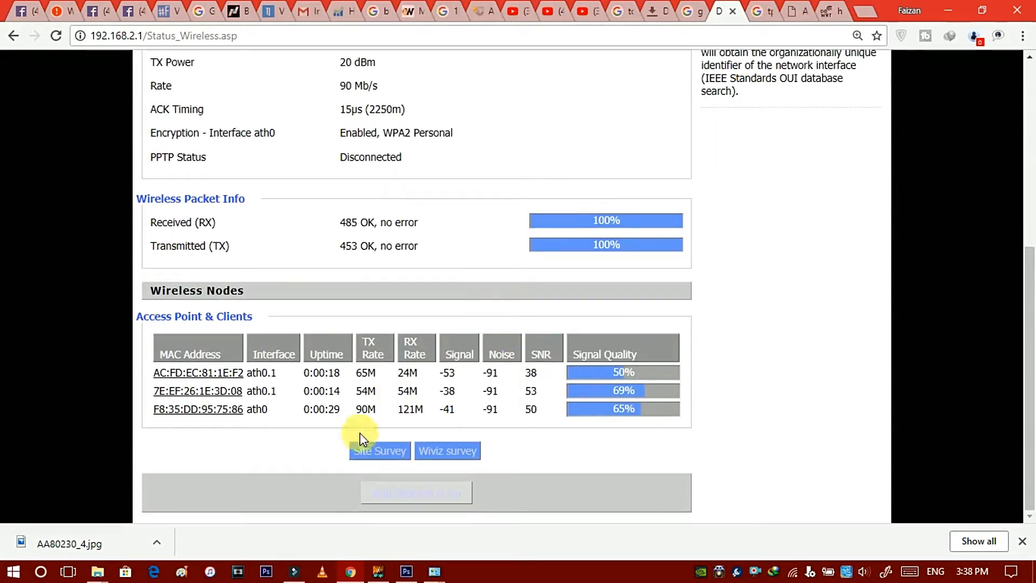
left_click(376, 459)
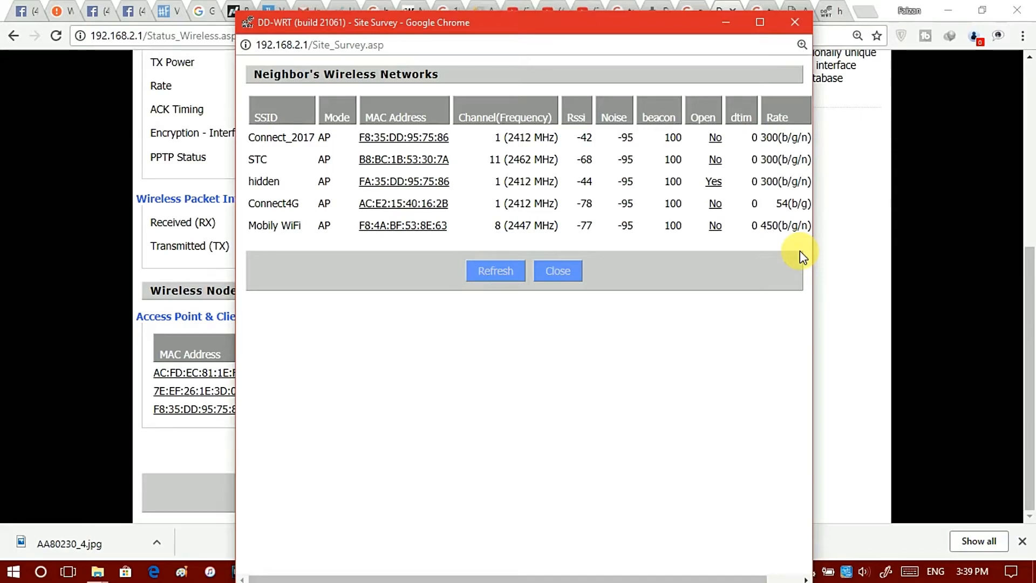
mouse_move(261, 158)
left_mouse_down()
mouse_move(320, 176)
mouse_move(405, 243)
left_mouse_up()
left_click(406, 274)
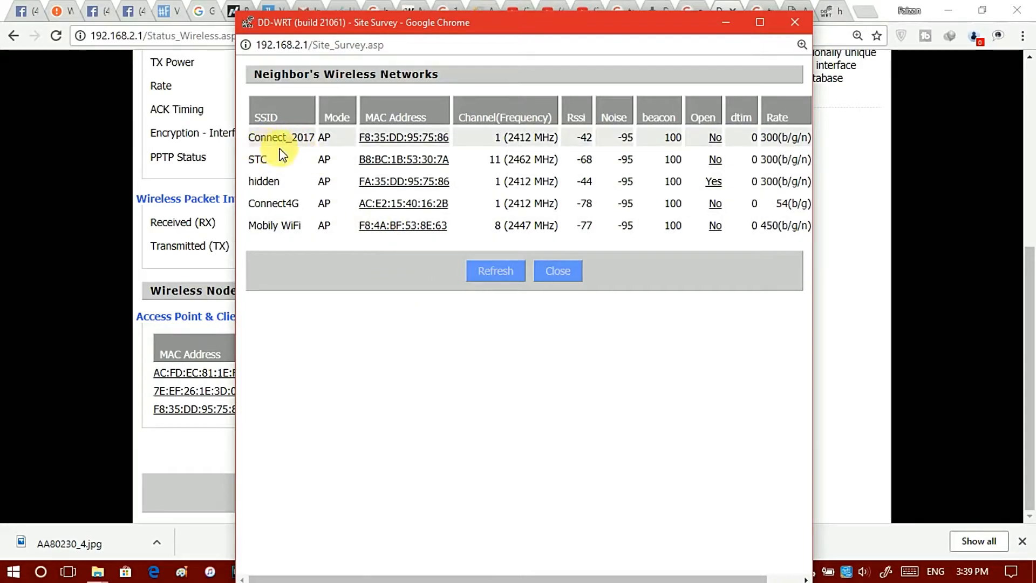
- Highlight the first networks in the Site Survey results, close the survey window and look over the Wireless status page
left_click_drag(261, 138, 330, 188)
left_click(319, 250)
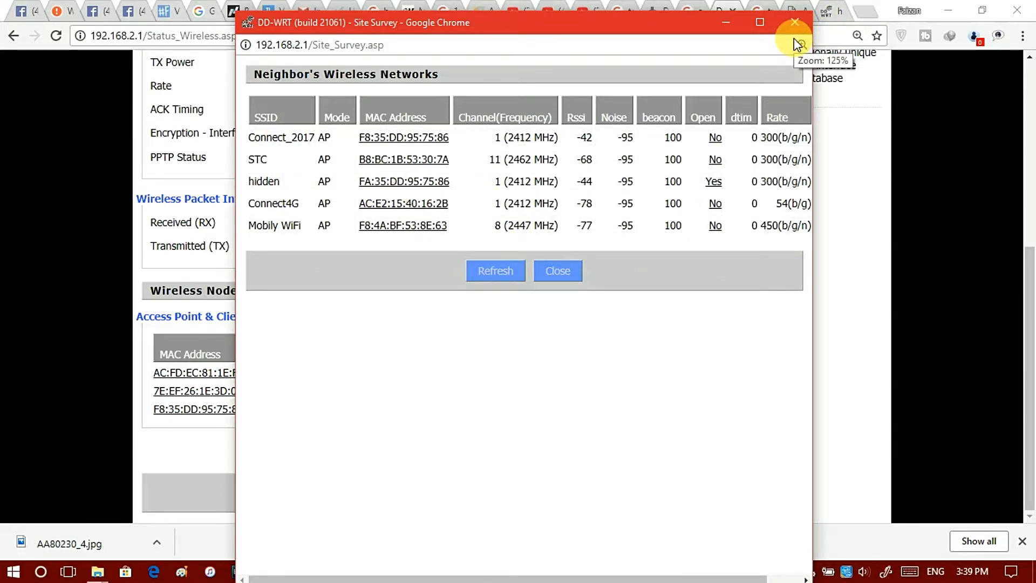
left_click(793, 23)
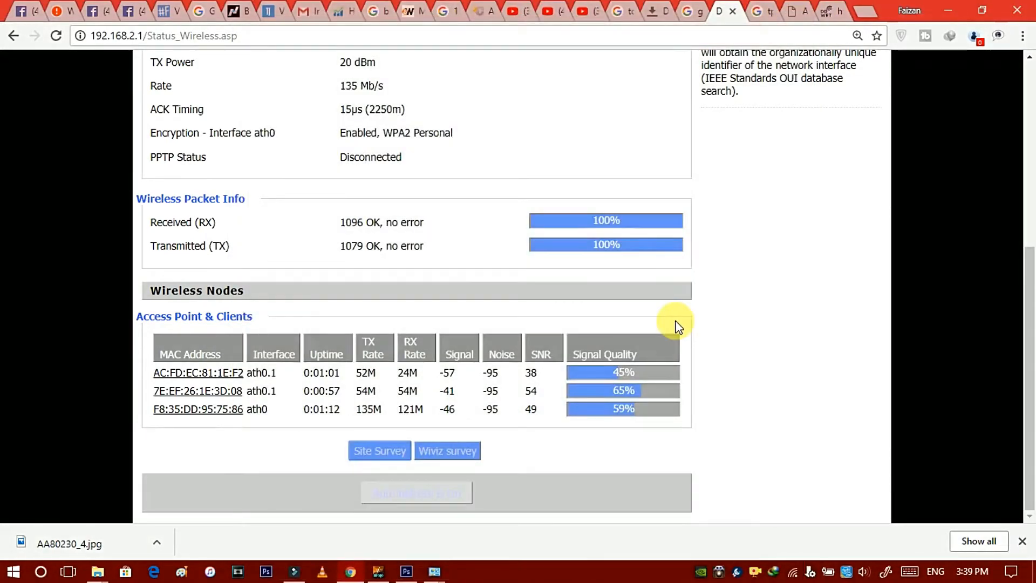
scroll(475, 348, "up", 4)
scroll(479, 355, "up", 2)
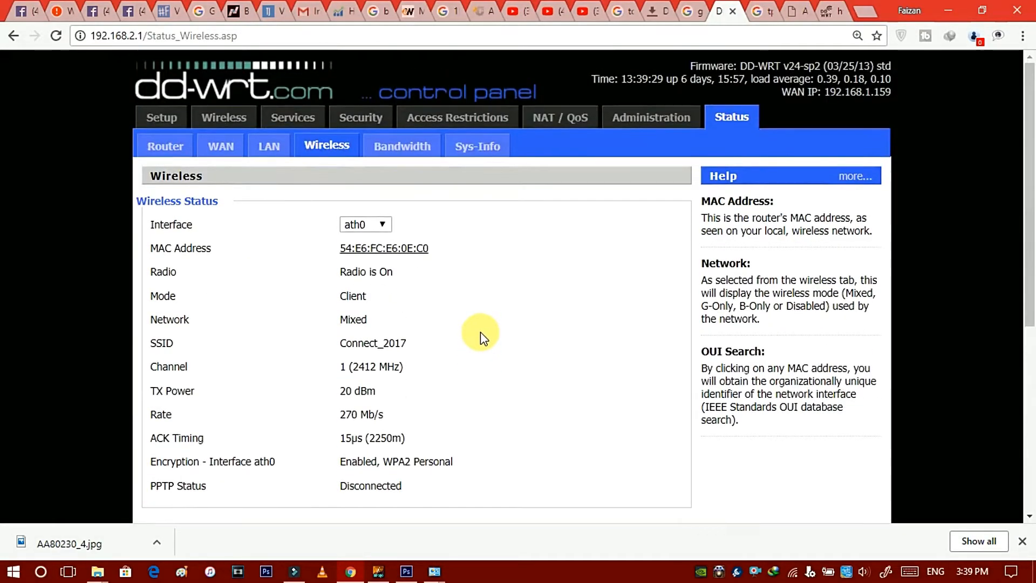
scroll(481, 340, "down", 4)
scroll(421, 472, "down", 2)
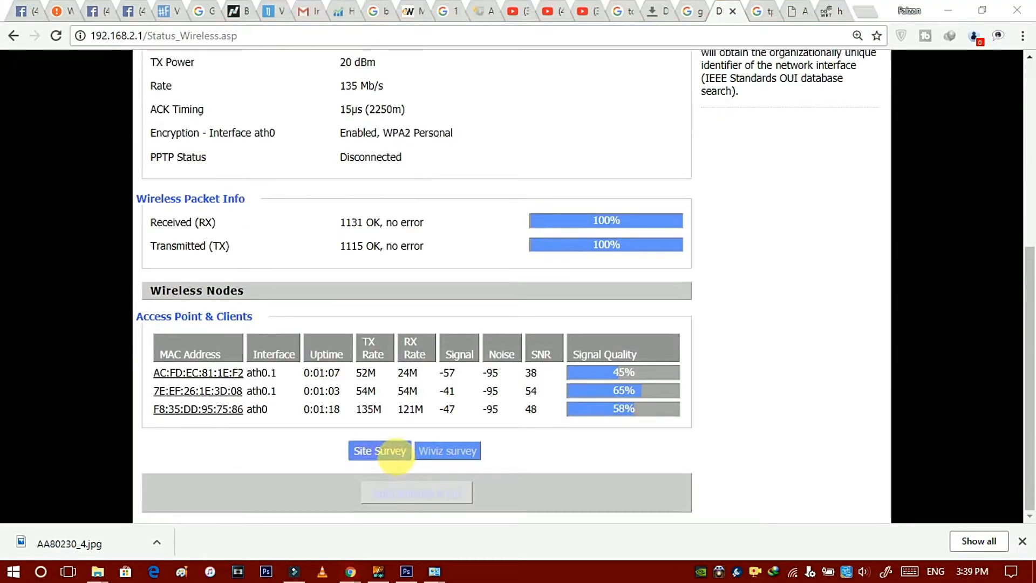
- Run the Site Survey again, maximize its window and enlarge the results page to 175%
left_click(377, 450)
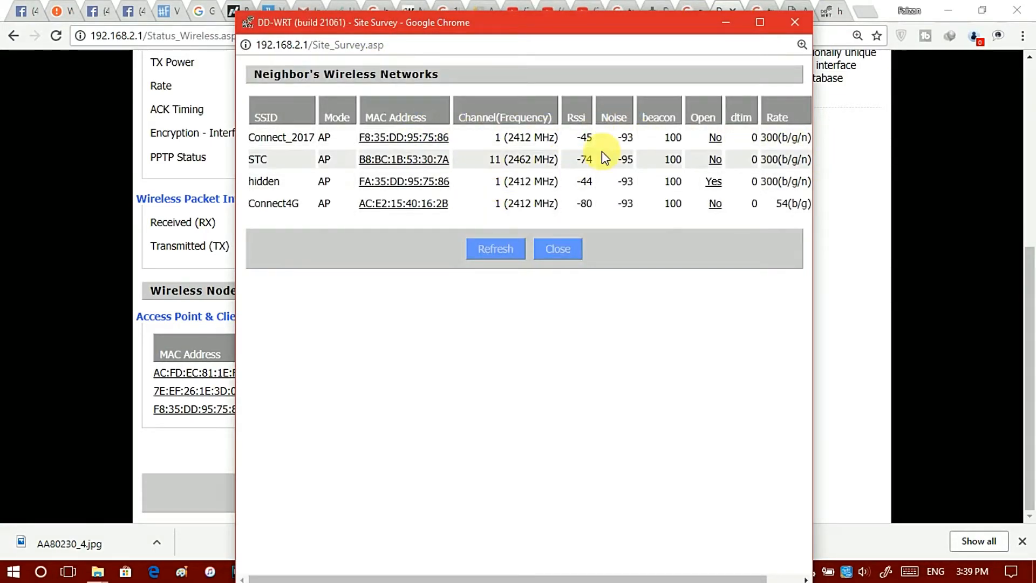
left_click(760, 22)
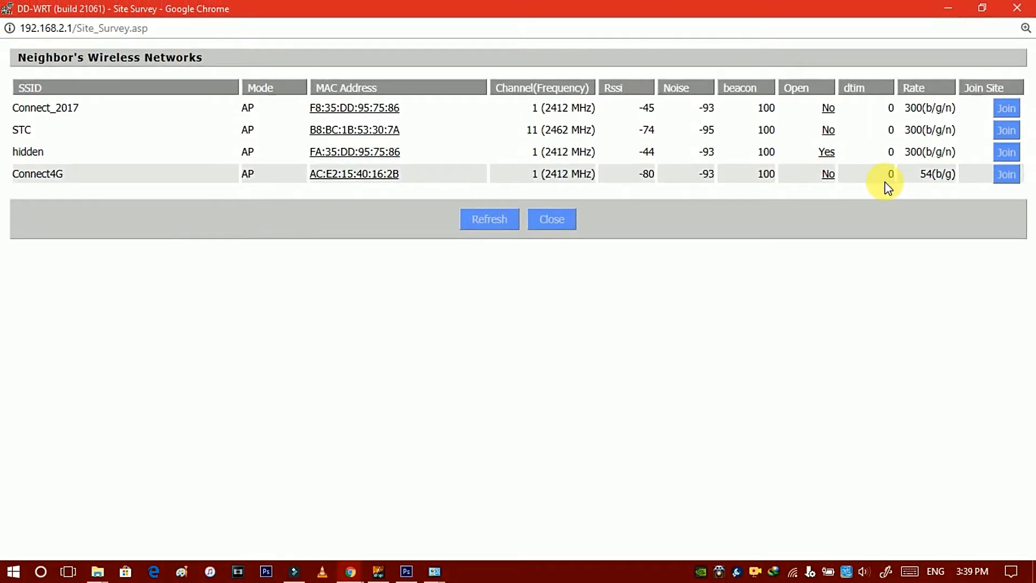
left_click(1025, 29)
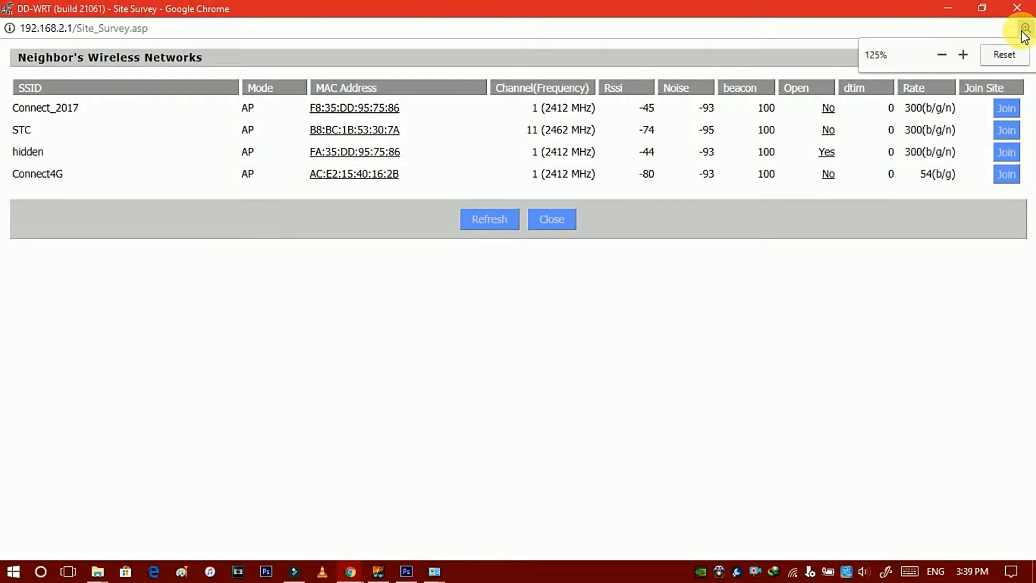
left_click(1025, 30)
left_click(1021, 57)
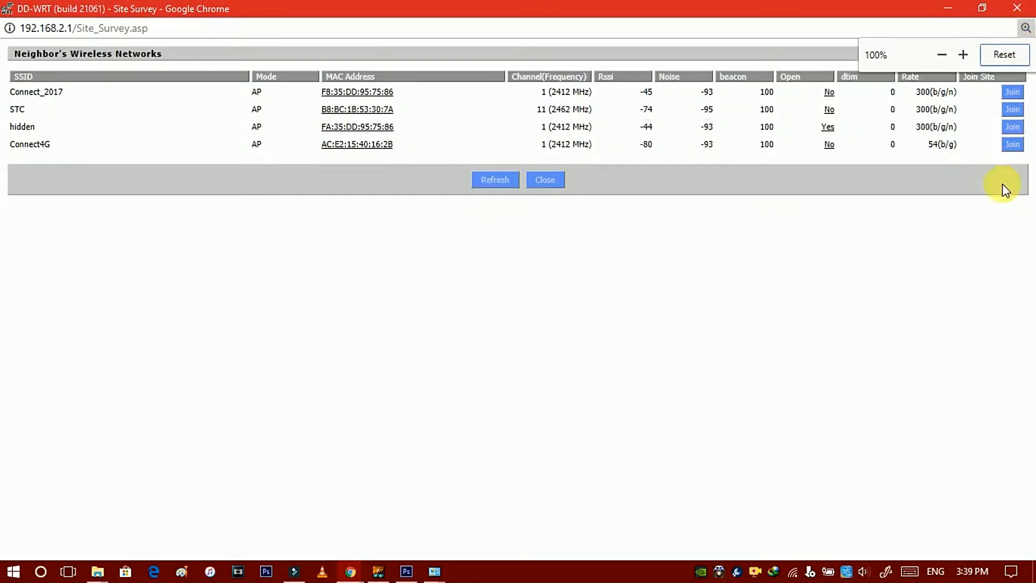
left_click(964, 55)
left_click(963, 55)
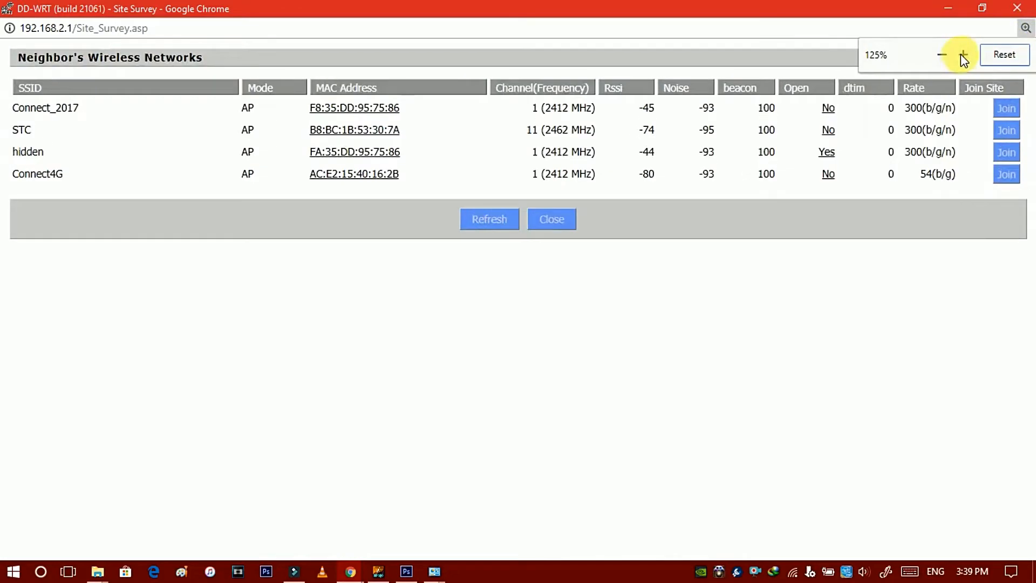
left_click(963, 54)
left_click(963, 54)
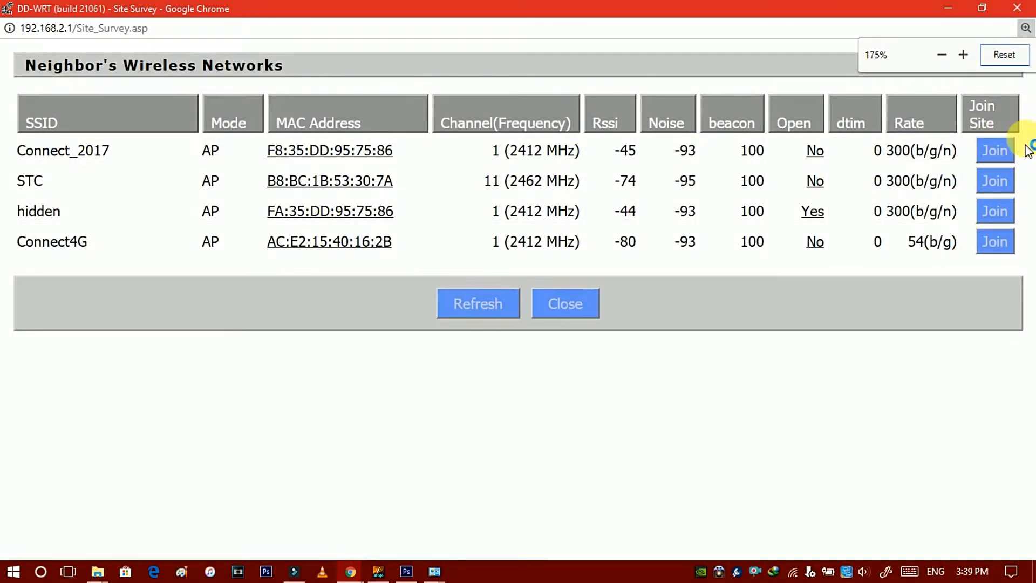
- Join the Connect_2017 network as a client and open the router's Wireless Security settings
left_click(998, 153)
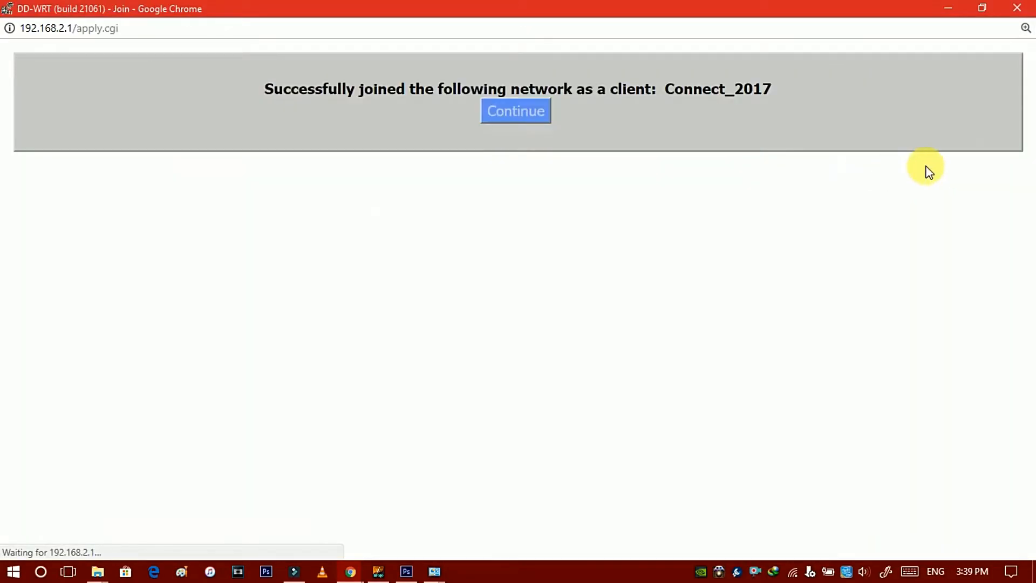
left_click(533, 124)
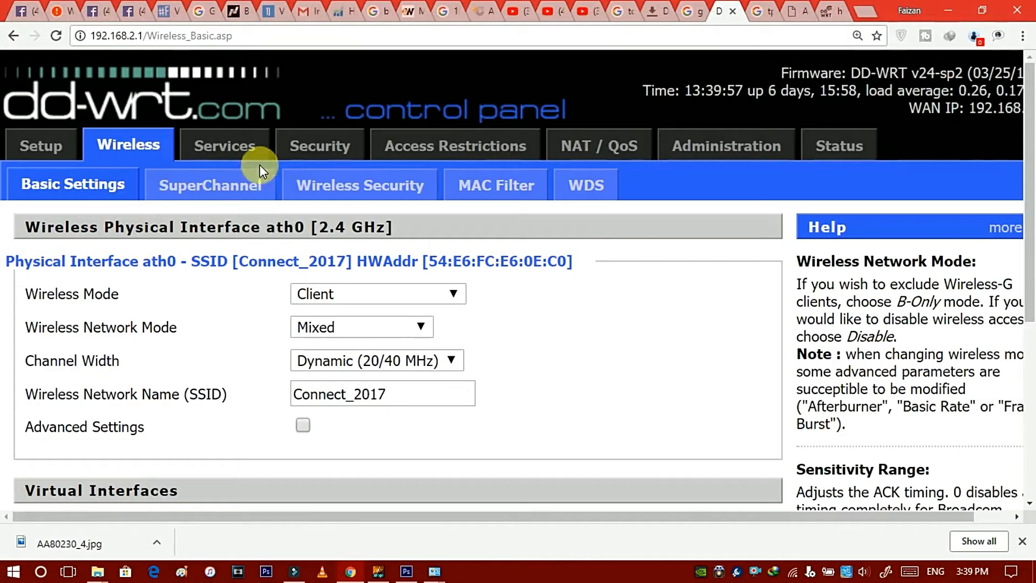
left_click(370, 184)
scroll(433, 261, "down", 3)
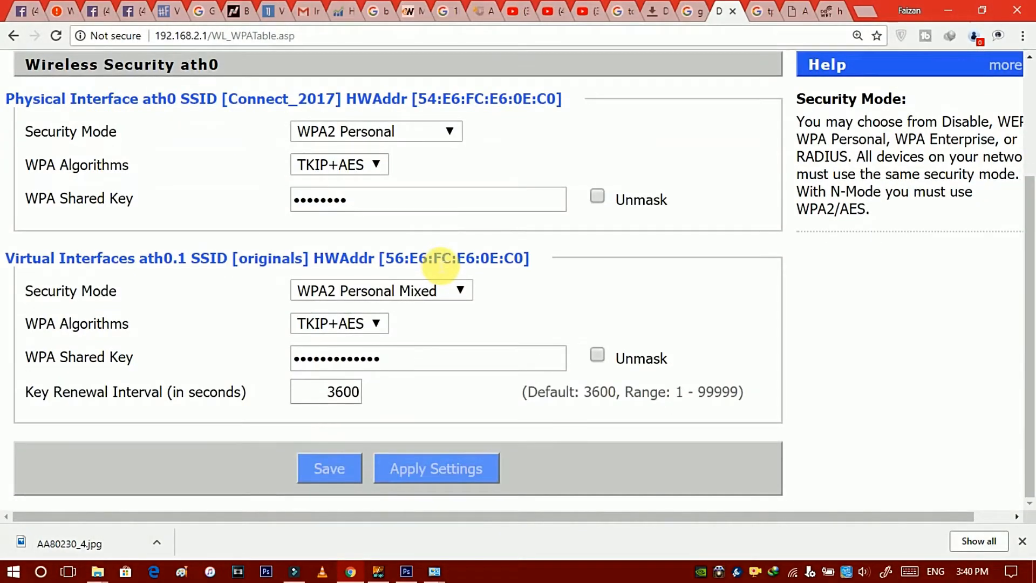
- Point out the WPA shared key fields of the physical interface ath0 and the virtual interface ath0.1
left_click(394, 215)
double_click(393, 211)
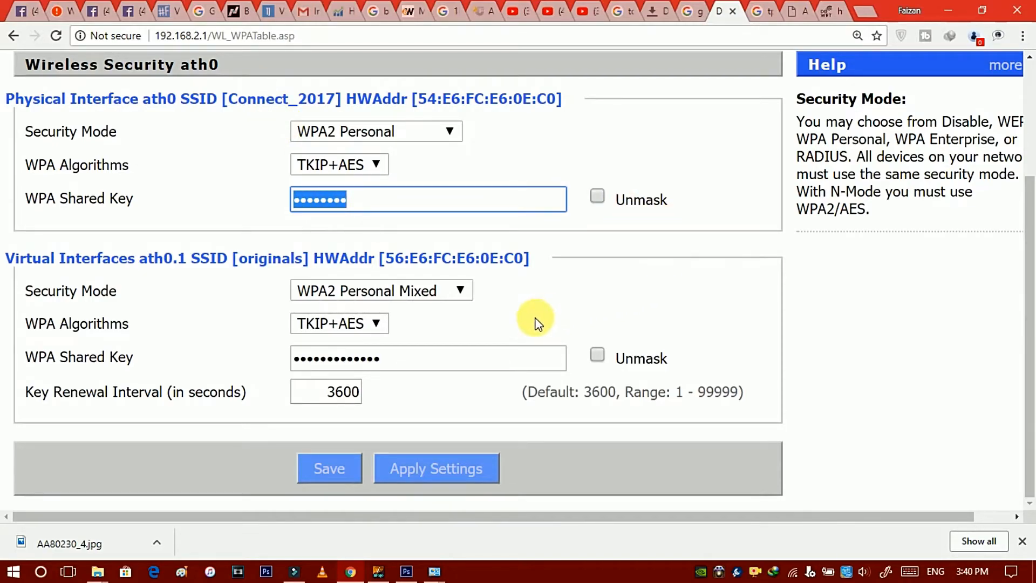
left_click(506, 357)
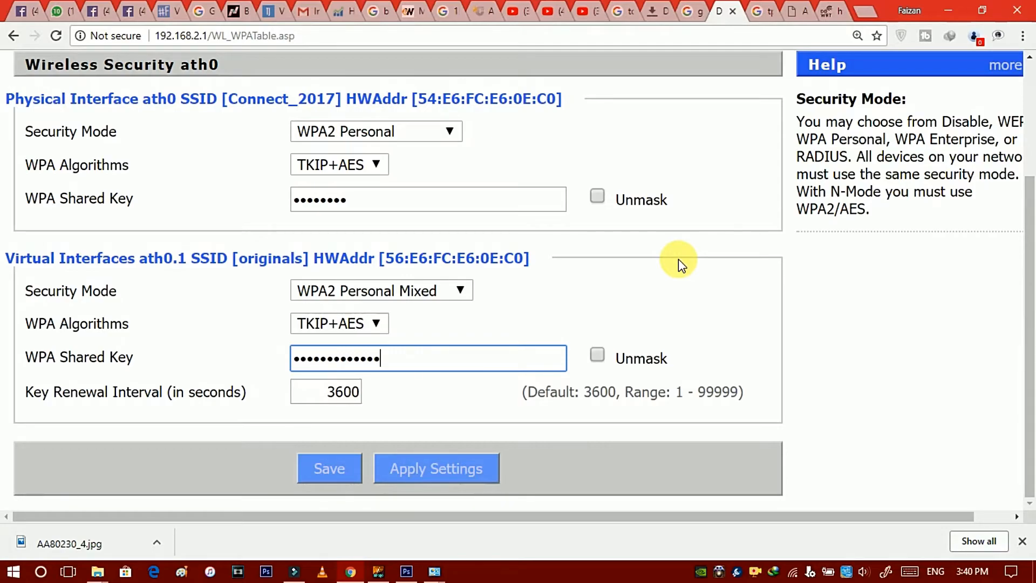
- Reduce the zoom of the Wireless Security page to 125%
left_click(858, 35)
left_click(777, 61)
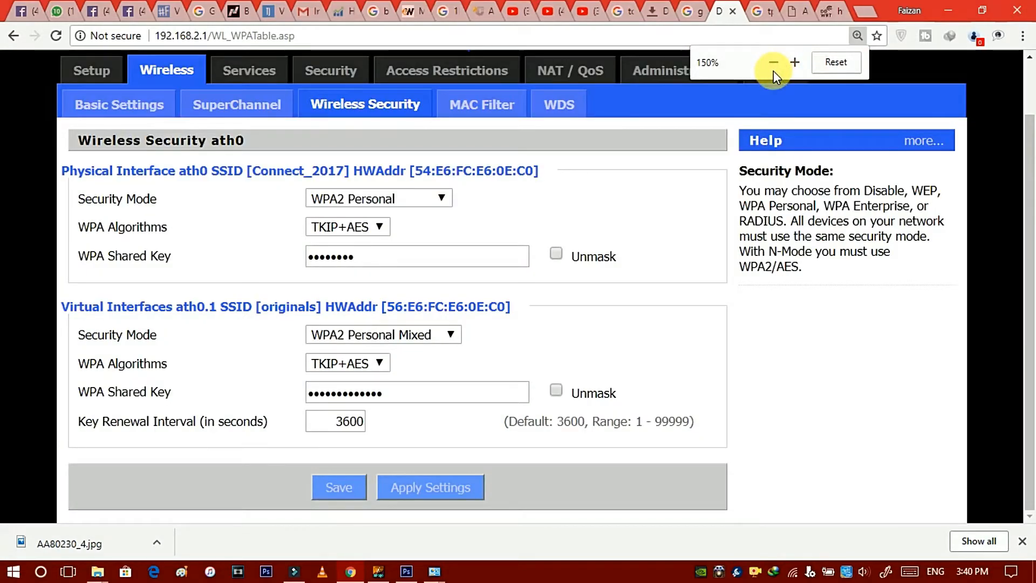
left_click(774, 65)
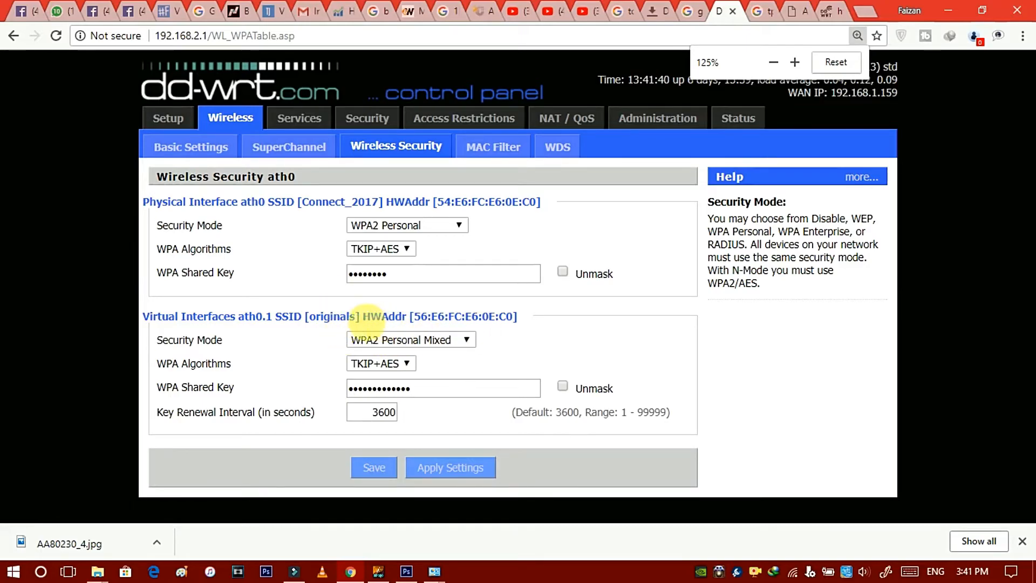
- Open the wireless Basic Settings, review the physical and virtual interfaces, and apply the settings
left_click(186, 144)
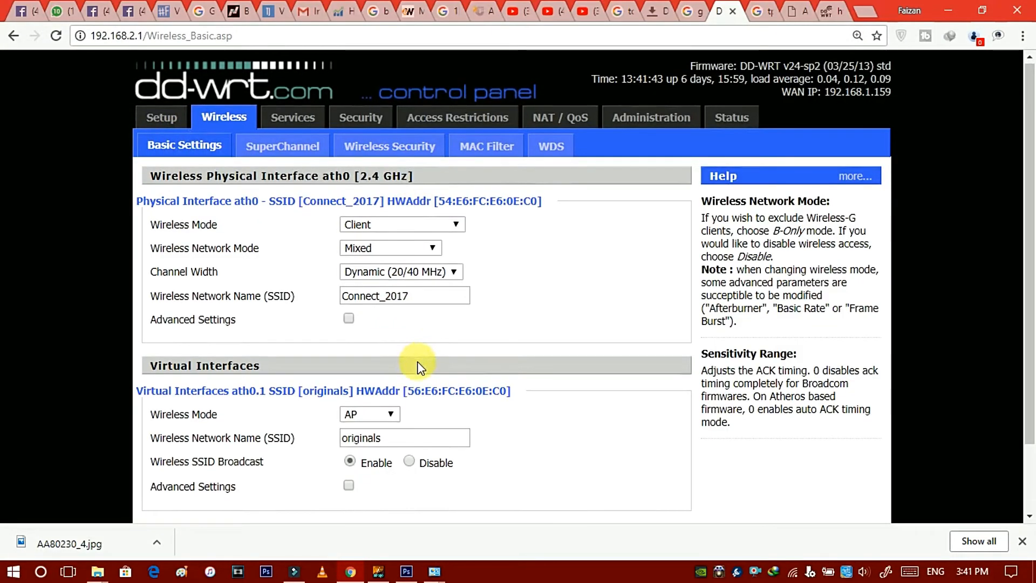
scroll(414, 360, "down", 2)
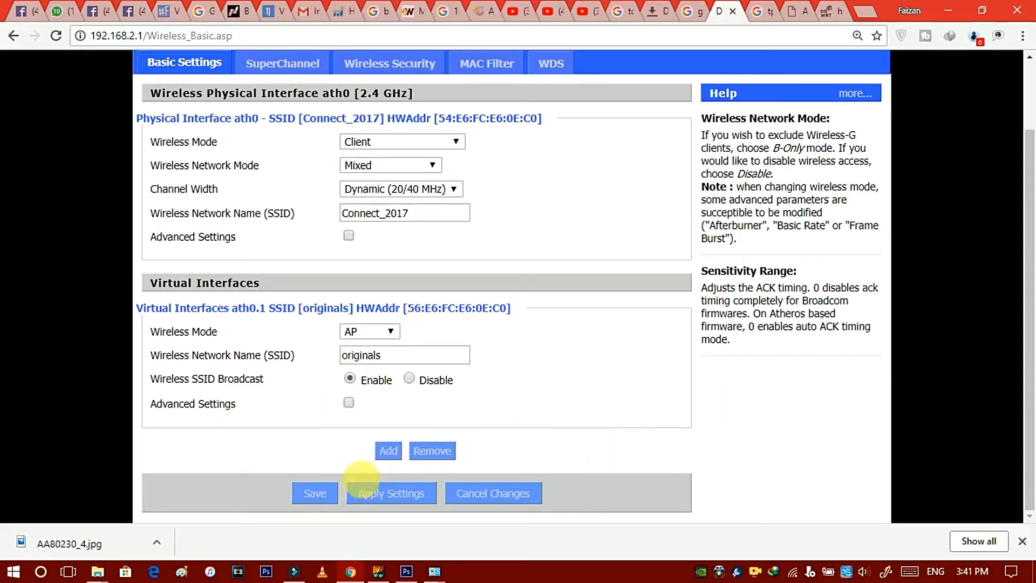
left_click(375, 501)
- Look over the Wireless Security page and the wireless Basic Settings once more
left_click(383, 135)
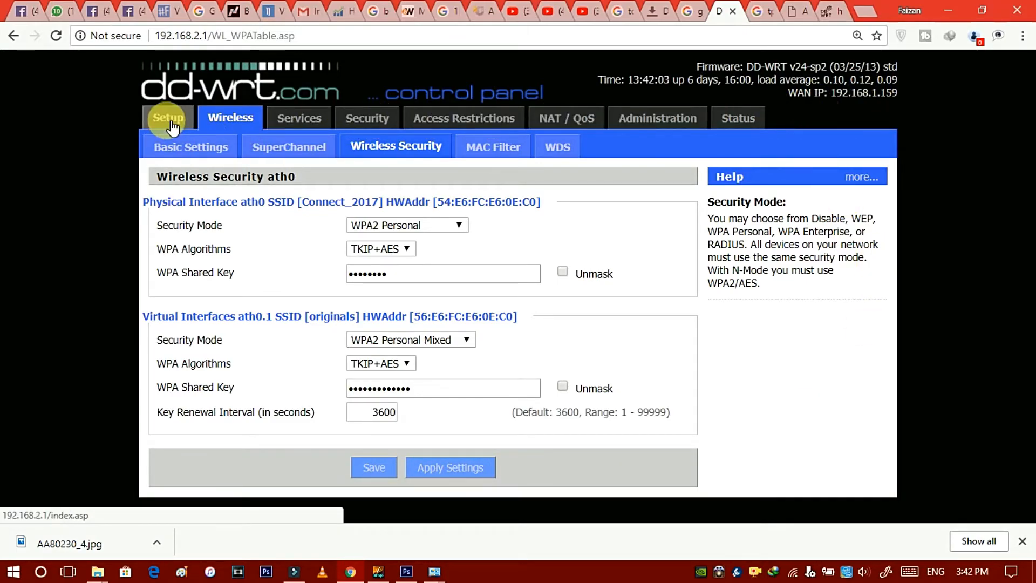
left_click(174, 145)
scroll(432, 330, "down", 2)
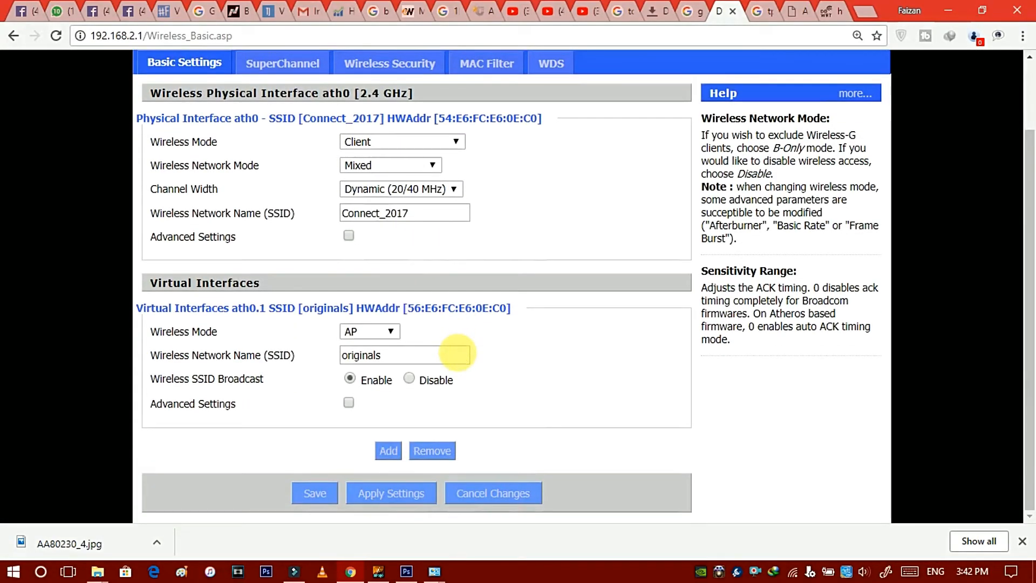
scroll(183, 89, "up", 2)
- Open the router's Basic Setup page and review its WAN connection, router IP, WAN port and DHCP settings
left_click(167, 111)
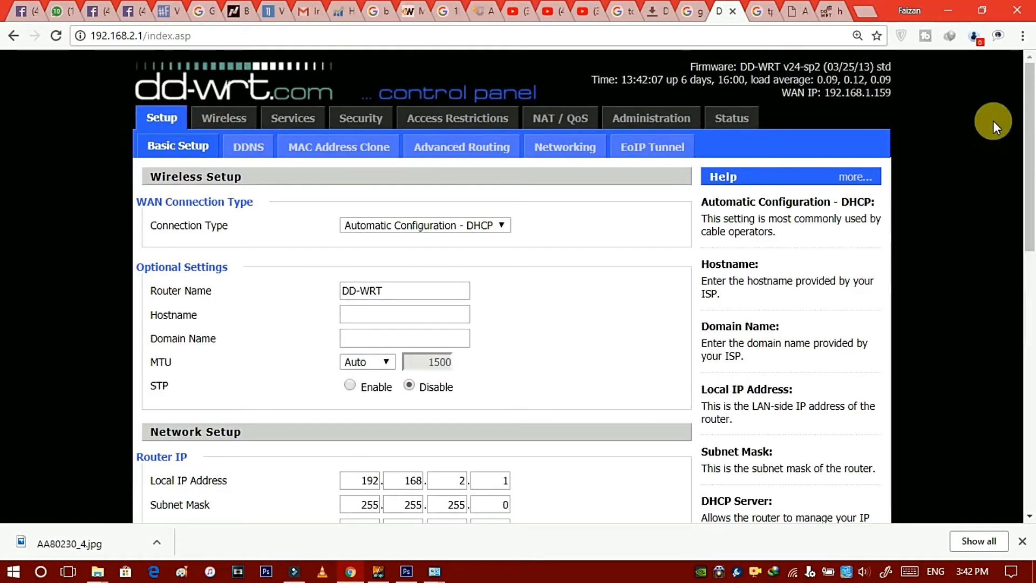
scroll(583, 297, "down", 4)
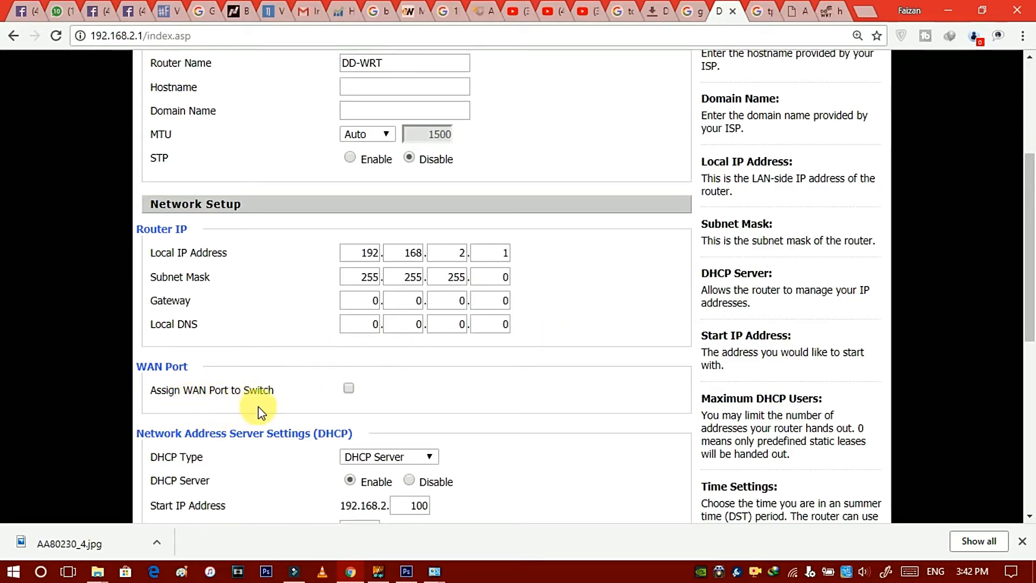
scroll(243, 216, "up", 4)
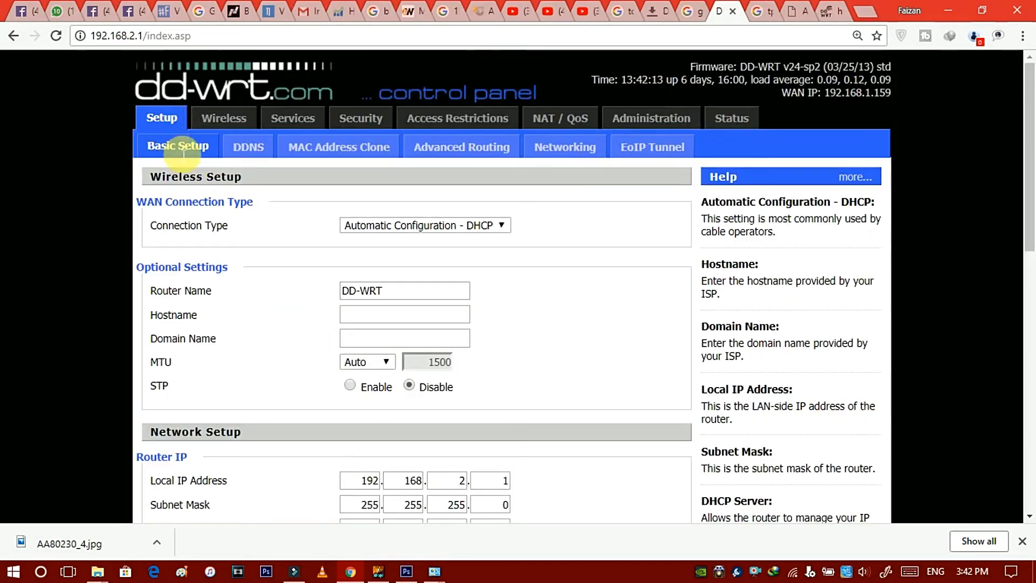
scroll(323, 507, "down", 4)
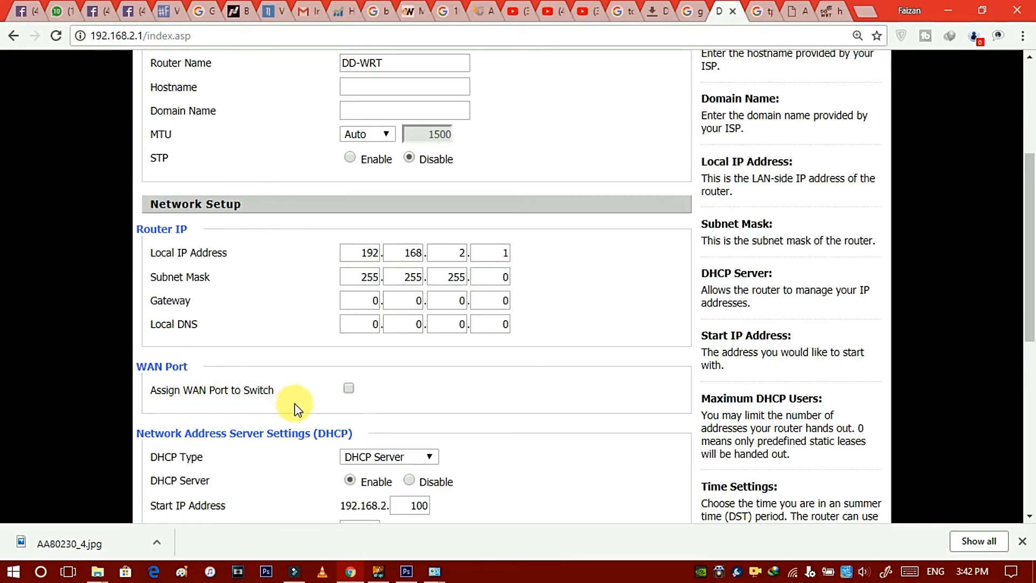
scroll(324, 400, "up", 4)
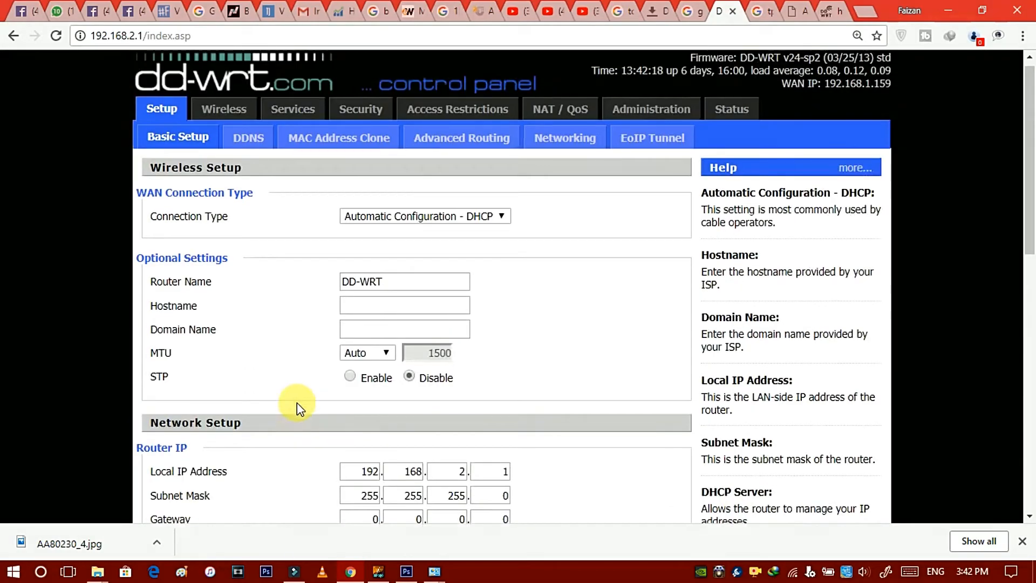
scroll(504, 366, "down", 9)
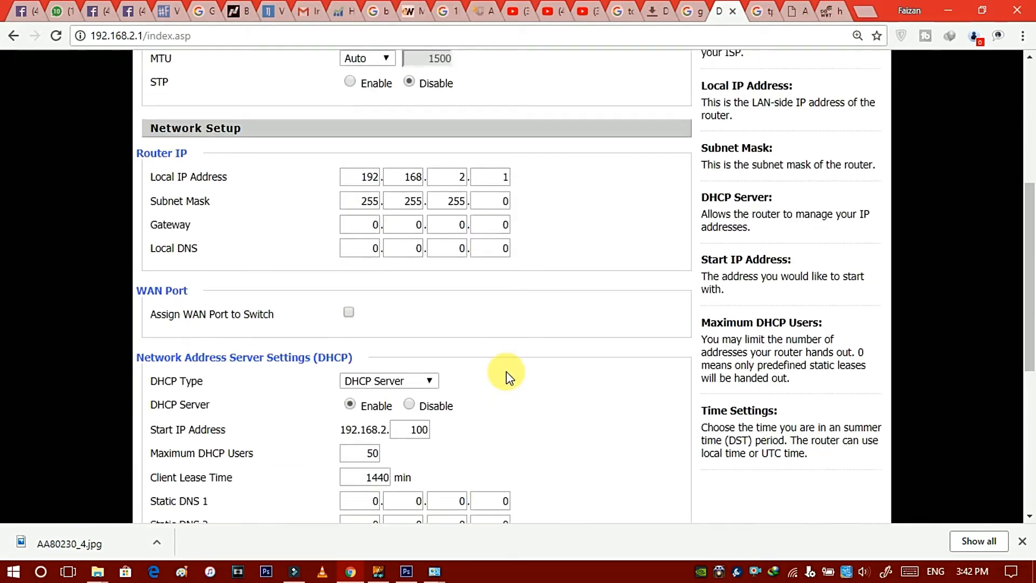
scroll(498, 362, "up", 4)
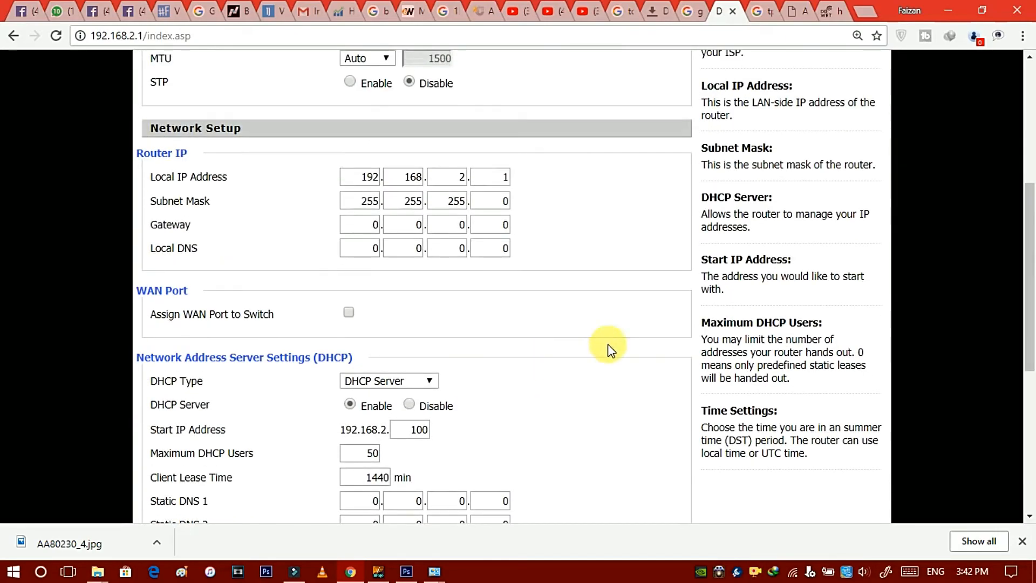